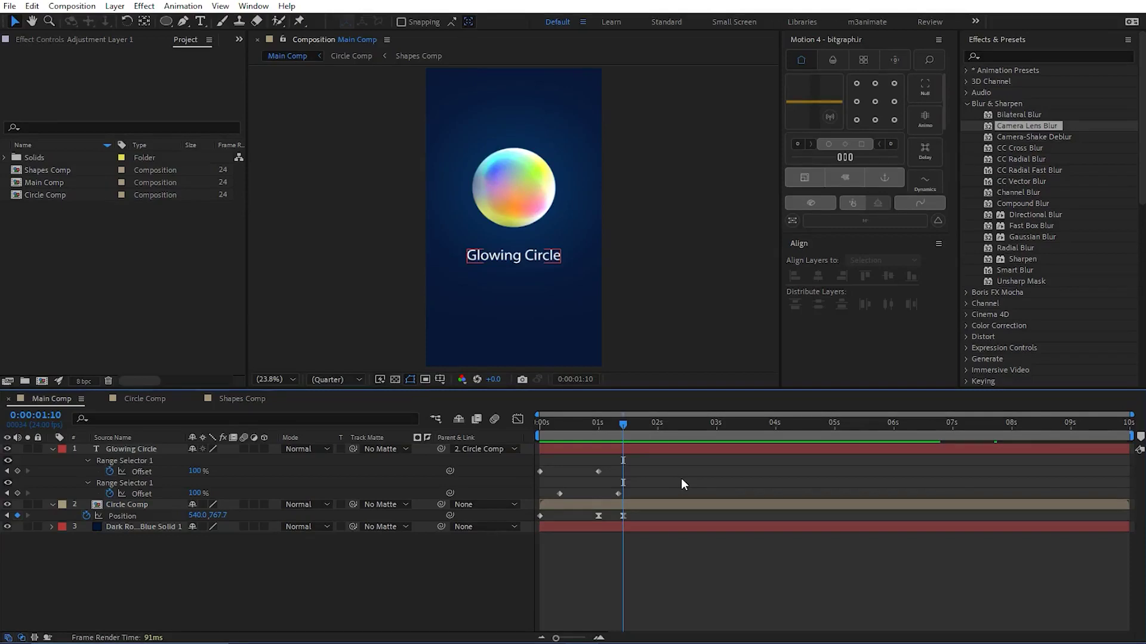
Briefly preview the existing Main Comp animation, then stop playback
{"action": "key", "text": "space"}
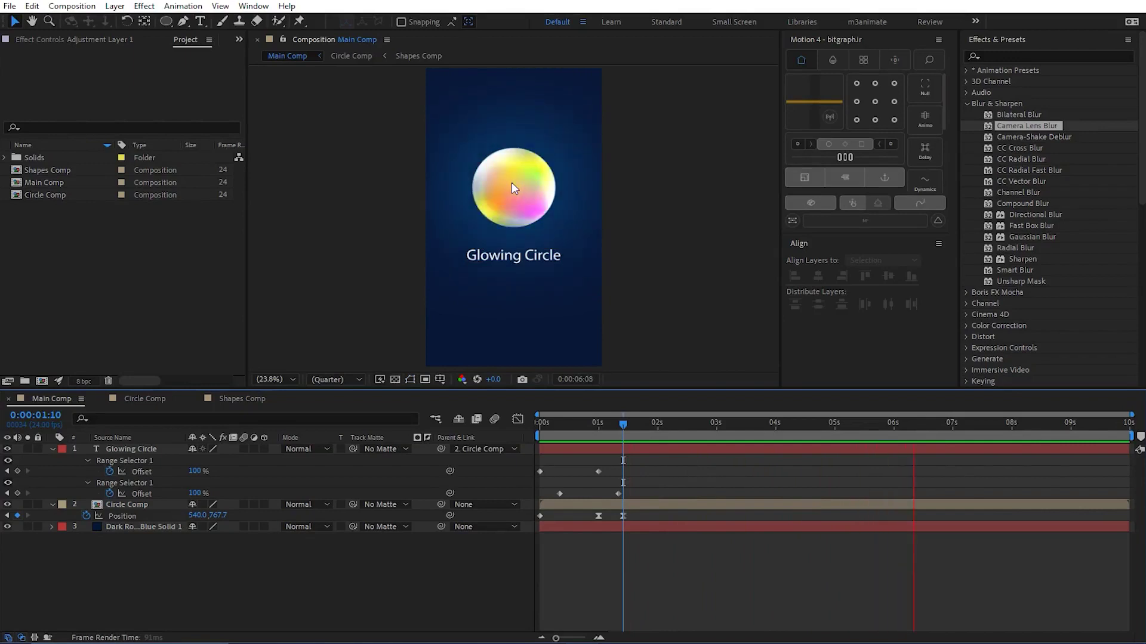
{"action": "key", "text": "space"}
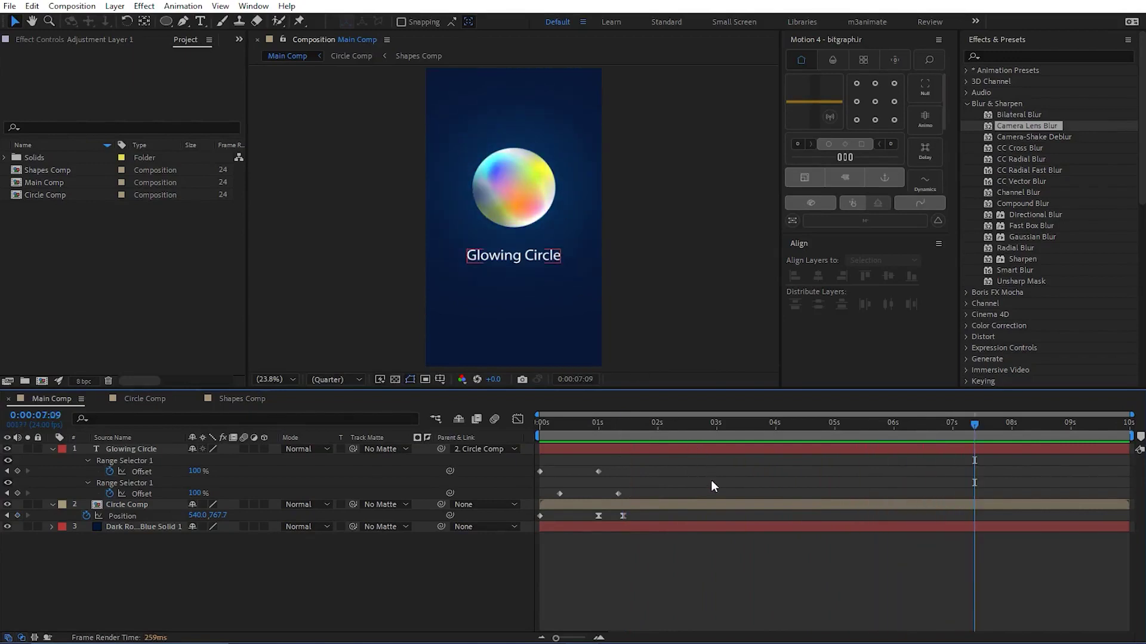
{"action": "right_click", "coordinate": [760, 481]}
{"action": "left_click", "coordinate": [713, 480]}
Create a new 1080×1080, 24 fps composition named Main
{"action": "key", "text": "ctrl+n"}
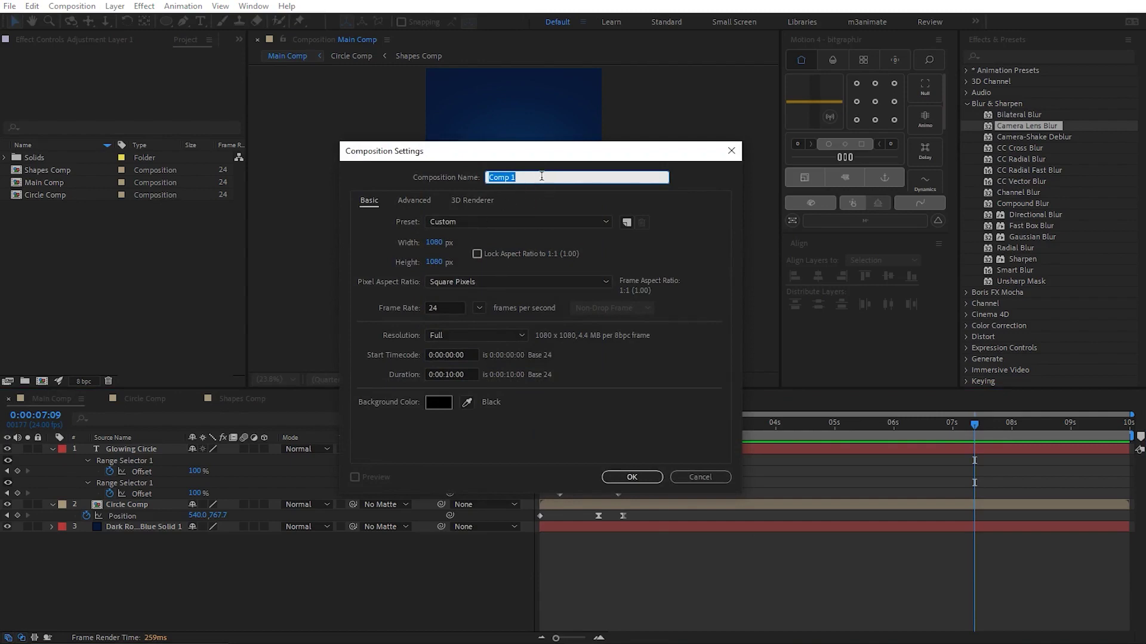
{"action": "type", "text": "Main"}
{"action": "key", "text": "Return"}
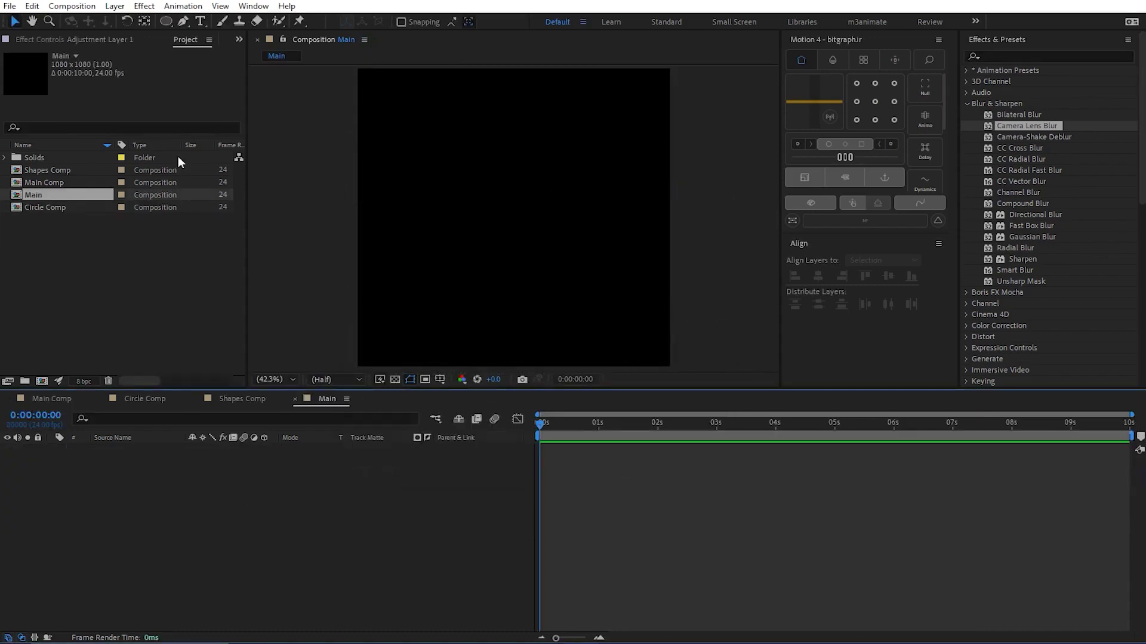
{"action": "left_click", "coordinate": [164, 24]}
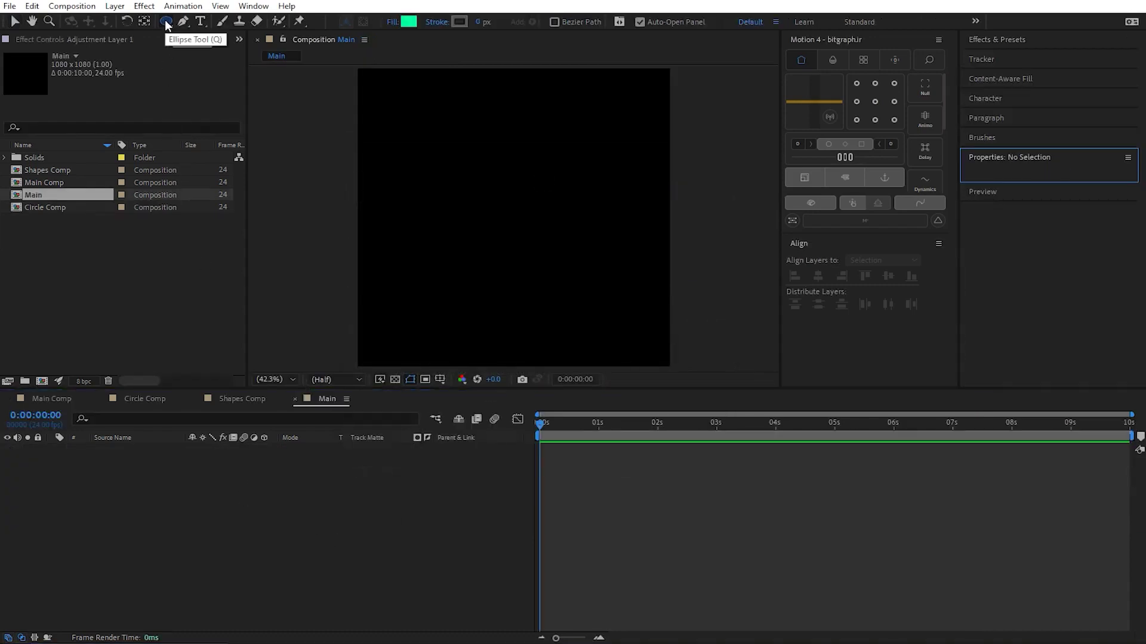
Add a full-composition ellipse with a dark blue (0C2378) fill
{"action": "double_click", "coordinate": [165, 22]}
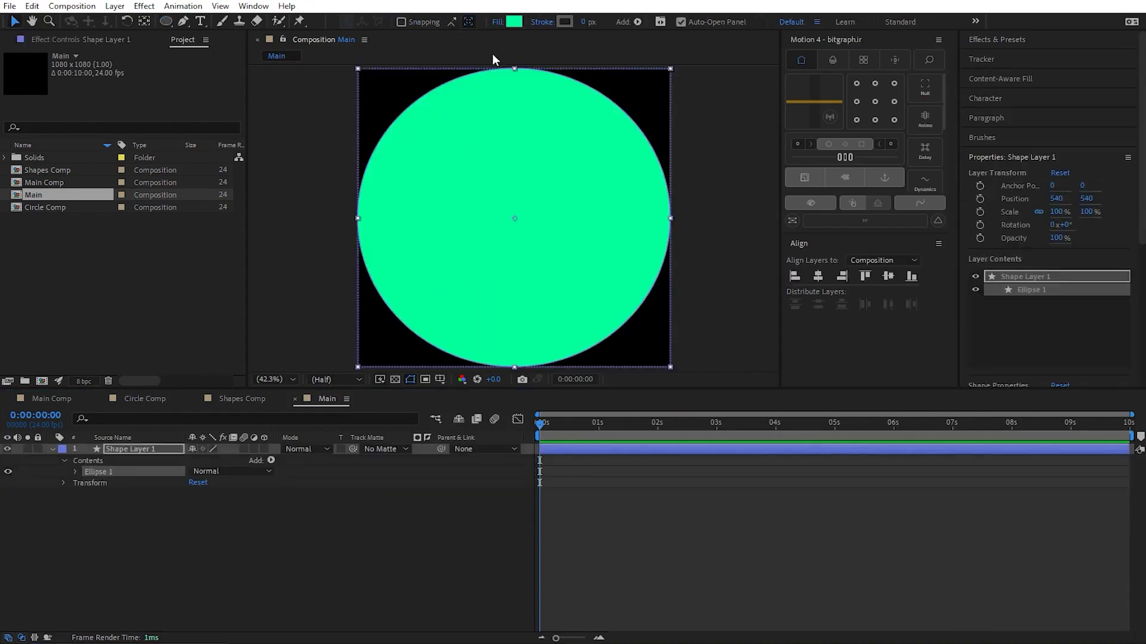
{"action": "left_click", "coordinate": [514, 22]}
{"action": "mouse_move", "coordinate": [831, 316]}
{"action": "left_mouse_down"}
{"action": "mouse_move", "coordinate": [835, 280]}
{"action": "mouse_move", "coordinate": [796, 304]}
{"action": "left_mouse_up"}
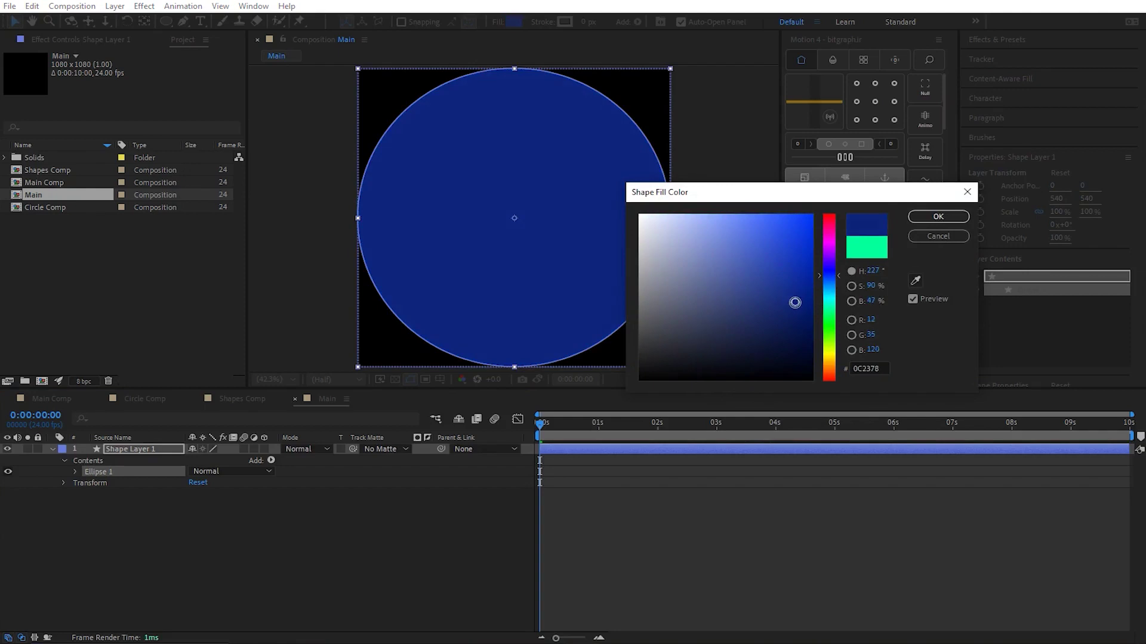
{"action": "left_click", "coordinate": [918, 218]}
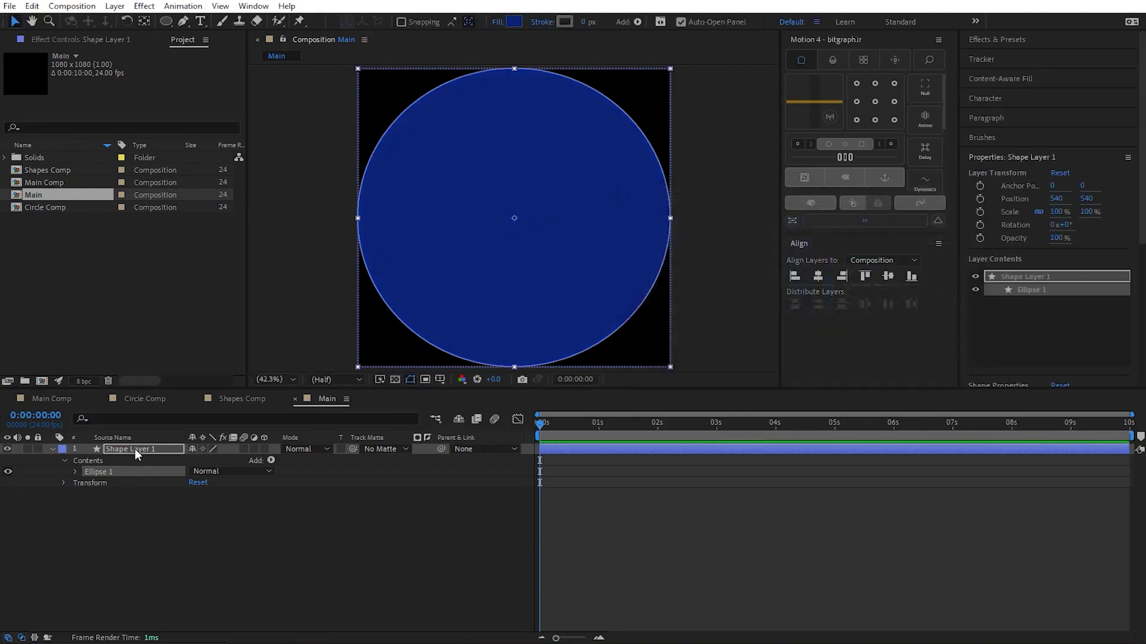
Set the ellipse path size to 850 so the circle is 850 × 850 px
{"action": "left_click", "coordinate": [76, 472]}
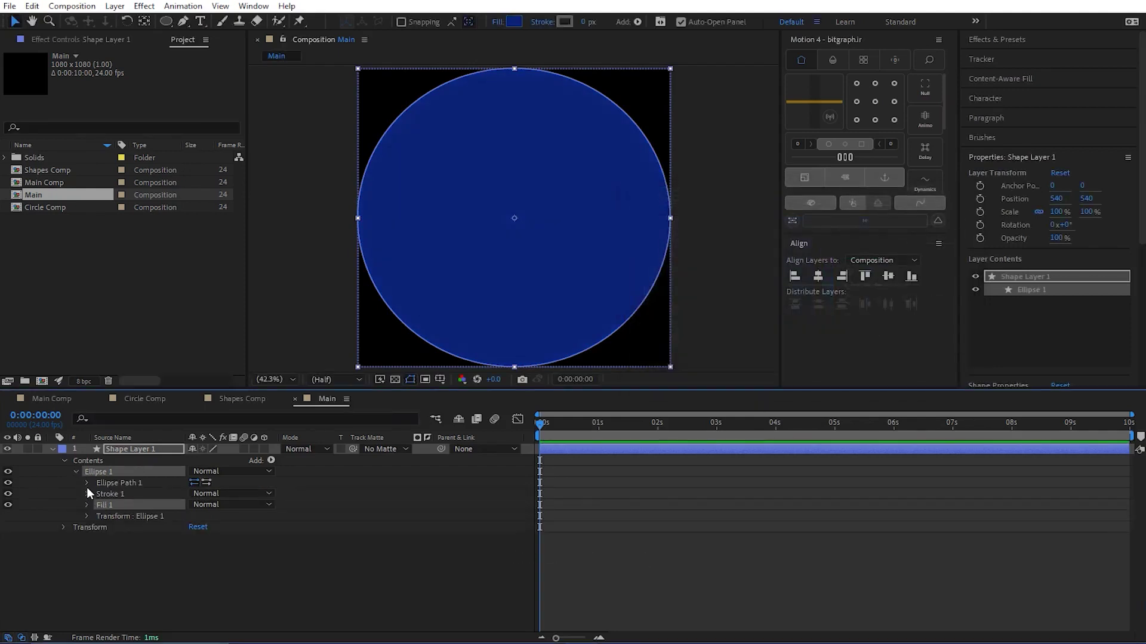
{"action": "left_click", "coordinate": [87, 483]}
{"action": "left_click", "coordinate": [237, 493]}
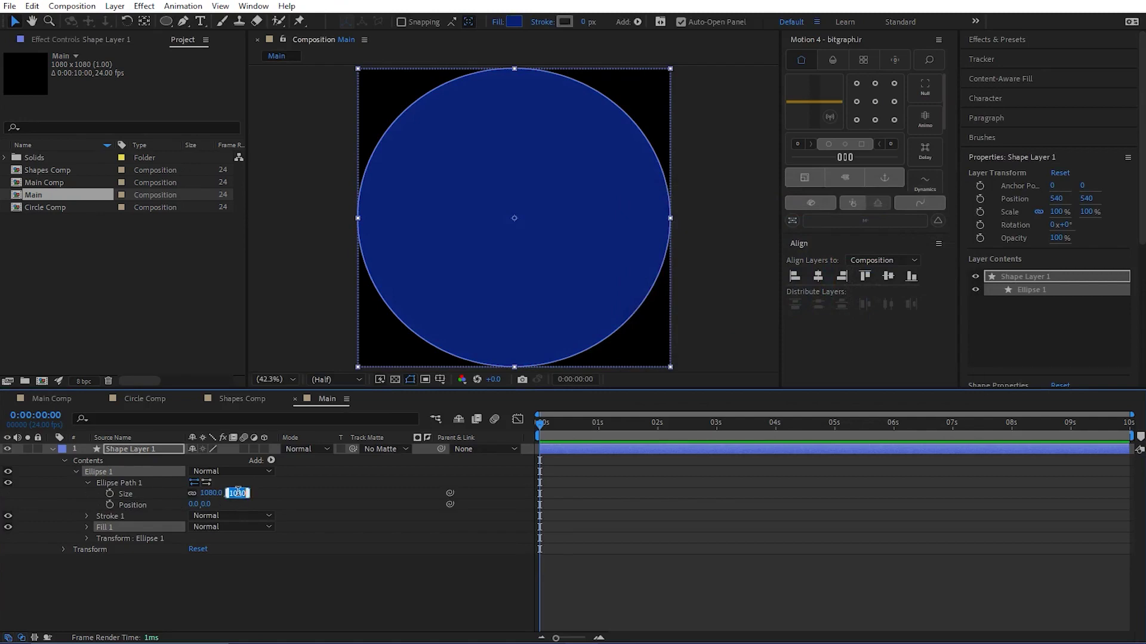
{"action": "type", "text": "850"}
{"action": "key", "text": "Return"}
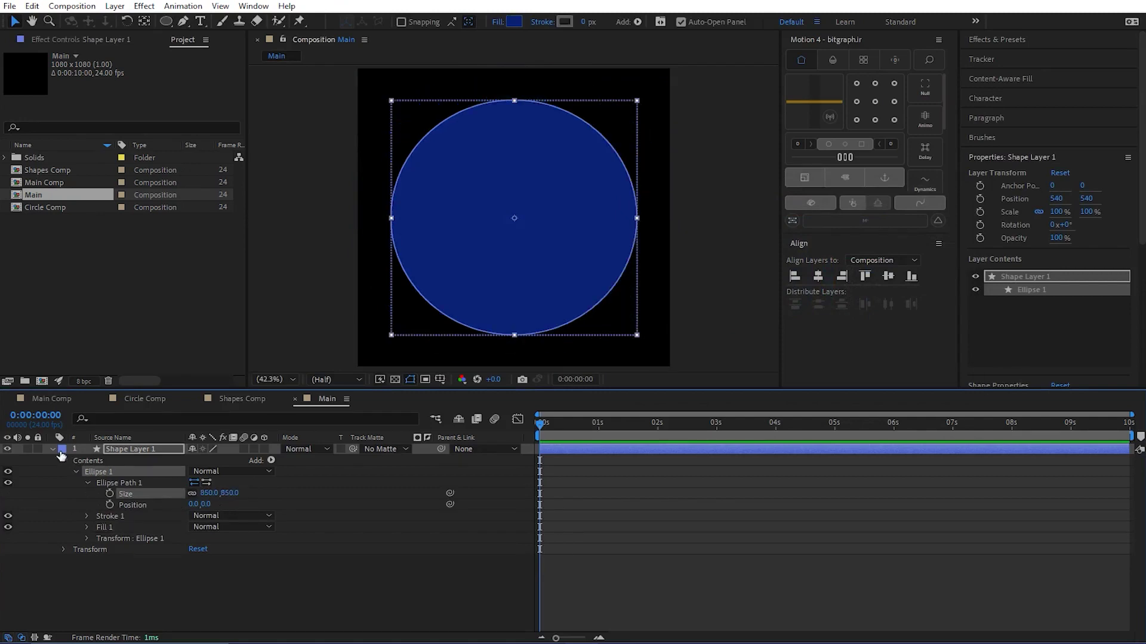
{"action": "left_click", "coordinate": [53, 449]}
{"action": "left_click", "coordinate": [143, 475]}
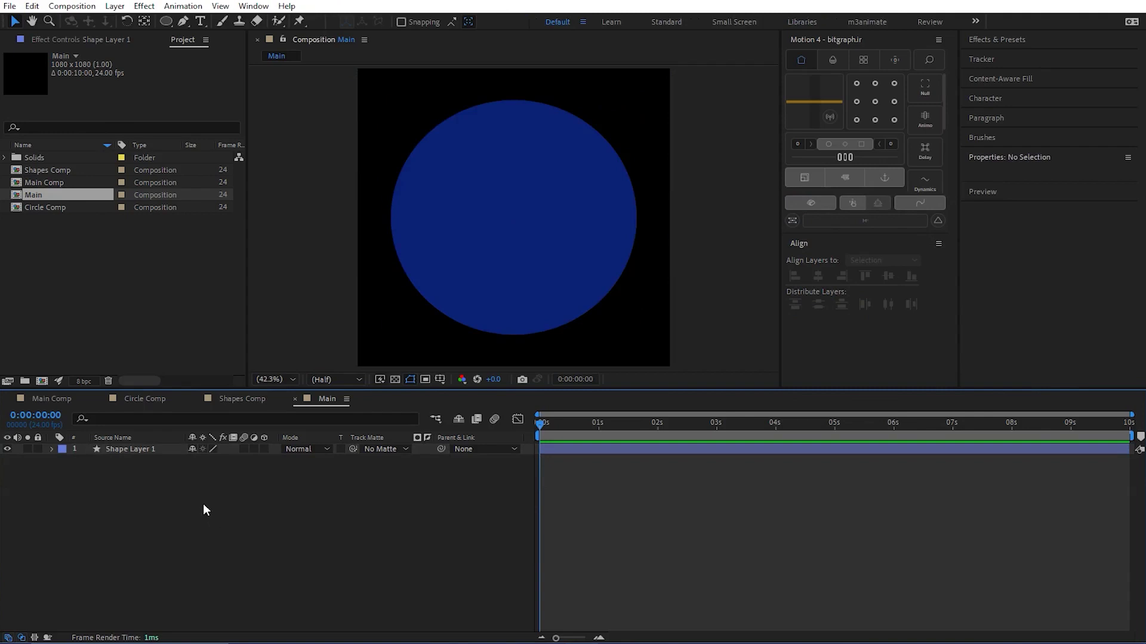
Create a new composition named shapes
{"action": "key", "text": "ctrl+n"}
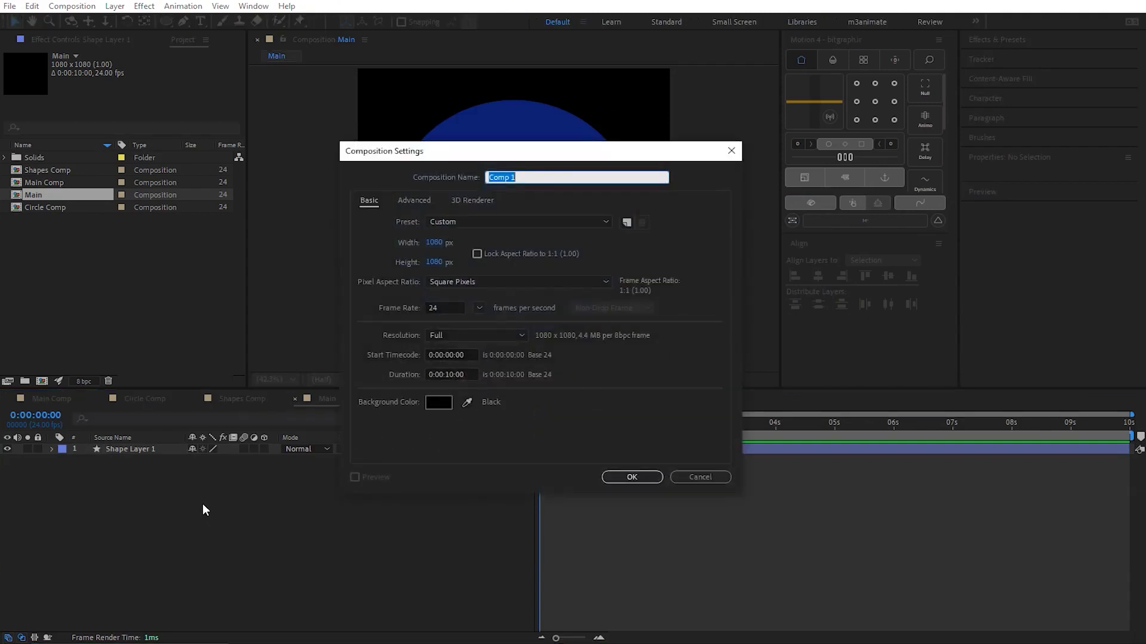
{"action": "type", "text": "shapes"}
{"action": "key", "text": "Return"}
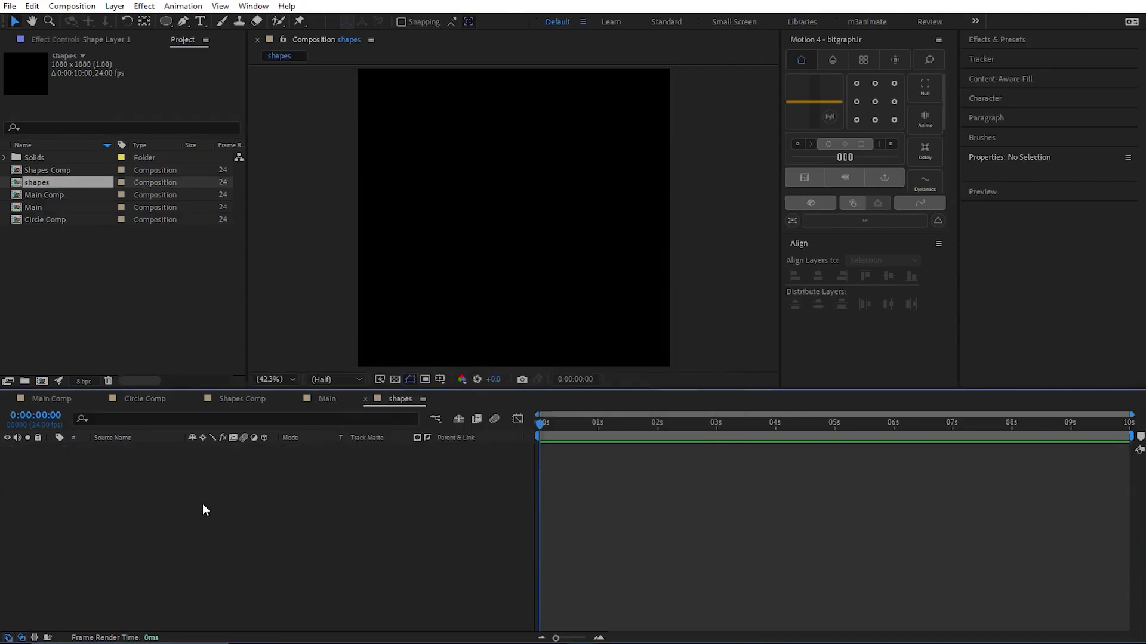
Draw a cyan-filled circle at the top-left of the frame
{"action": "key", "text": "q"}
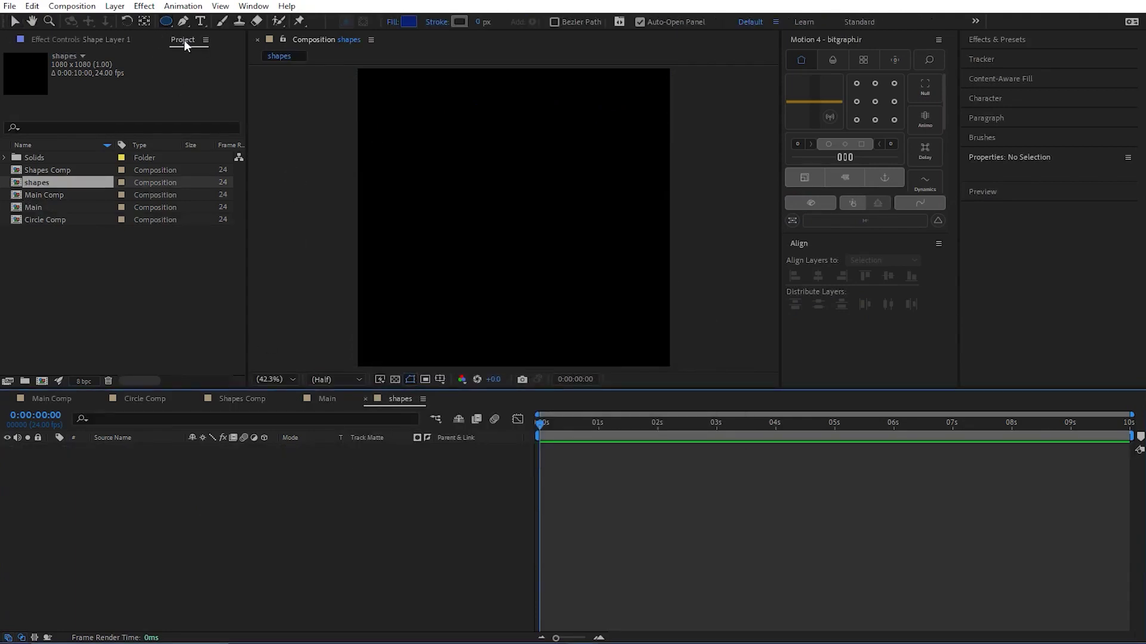
{"action": "scroll", "coordinate": [511, 192], "scroll_direction": "down", "scroll_amount": 1}
{"action": "scroll", "coordinate": [466, 167], "scroll_direction": "down", "scroll_amount": 1}
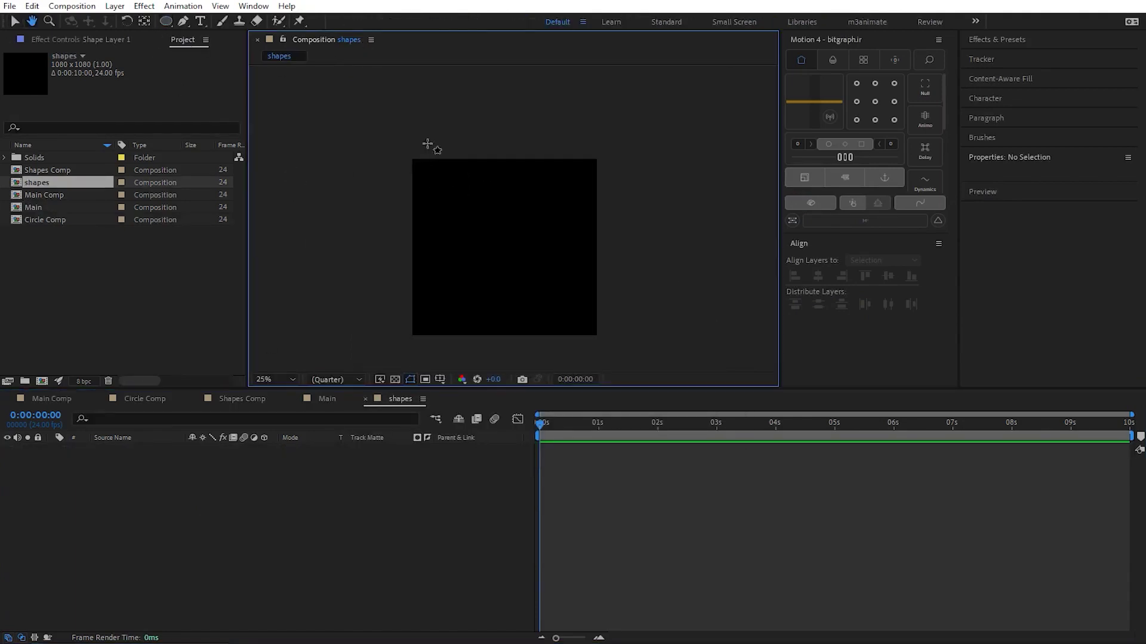
{"action": "left_click_drag", "start_coordinate": [376, 115], "coordinate": [515, 246]}
{"action": "key", "text": "v"}
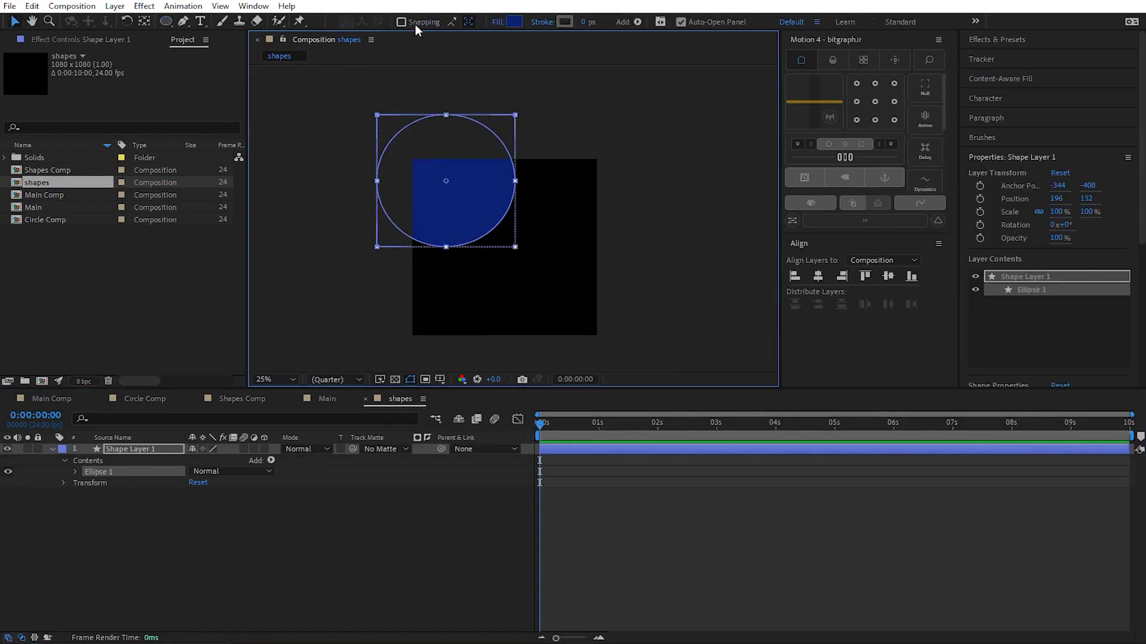
{"action": "left_click", "coordinate": [516, 23]}
{"action": "left_click_drag", "start_coordinate": [829, 312], "coordinate": [805, 200]}
{"action": "left_click", "coordinate": [938, 216]}
{"action": "left_click", "coordinate": [656, 524]}
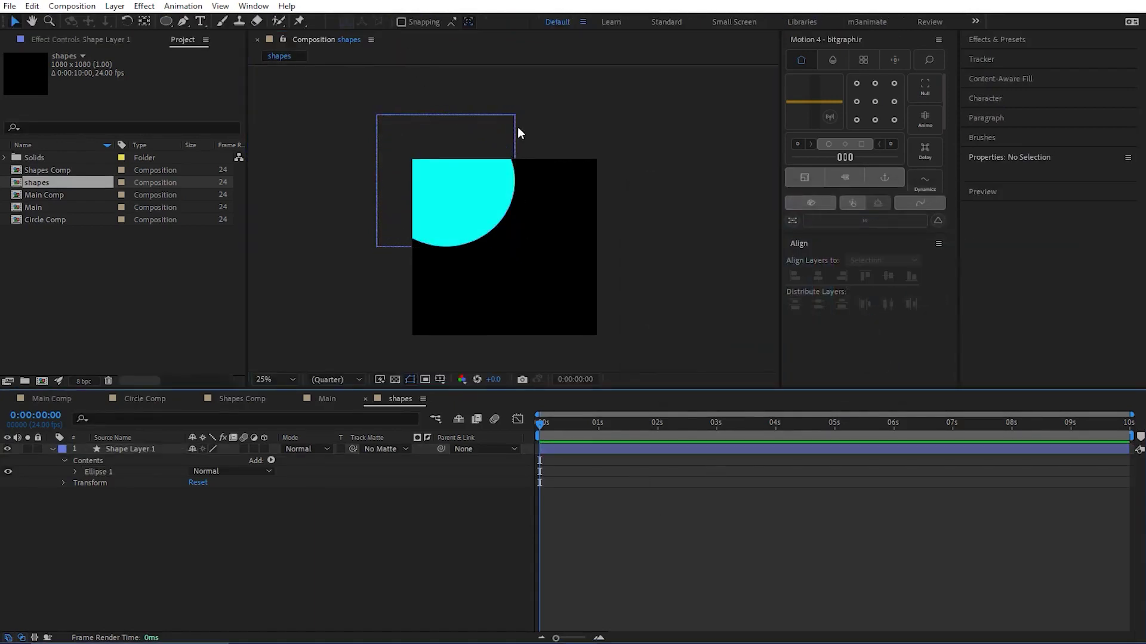
Draw a second circle on the right edge and fill it yellow
{"action": "key", "text": "q"}
{"action": "left_click_drag", "start_coordinate": [631, 326], "coordinate": [540, 237]}
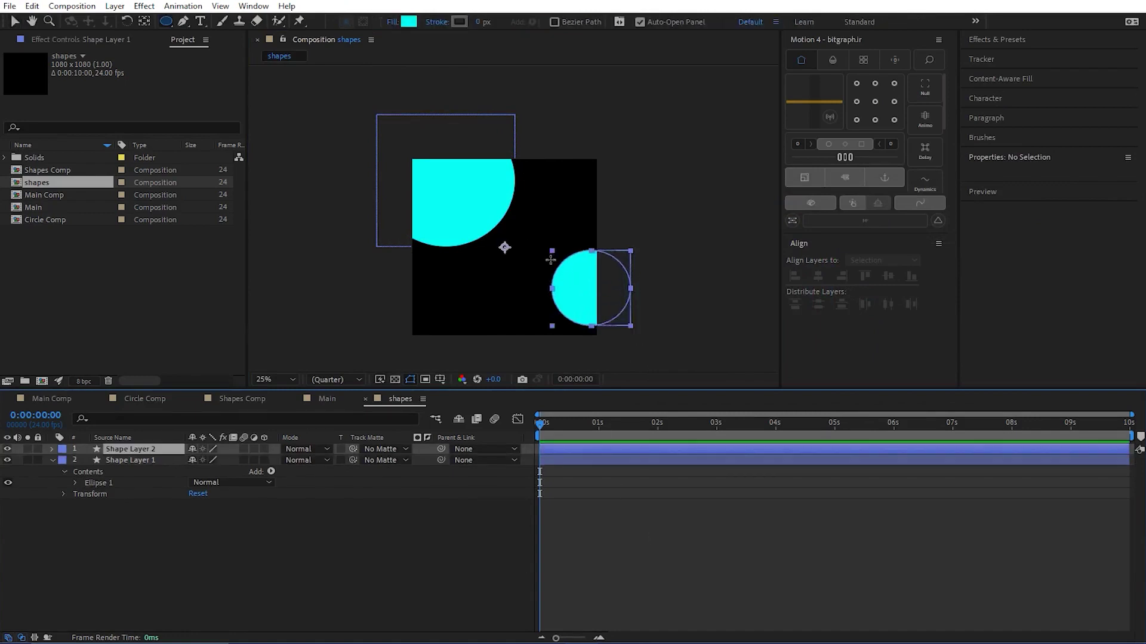
{"action": "left_click", "coordinate": [409, 21]}
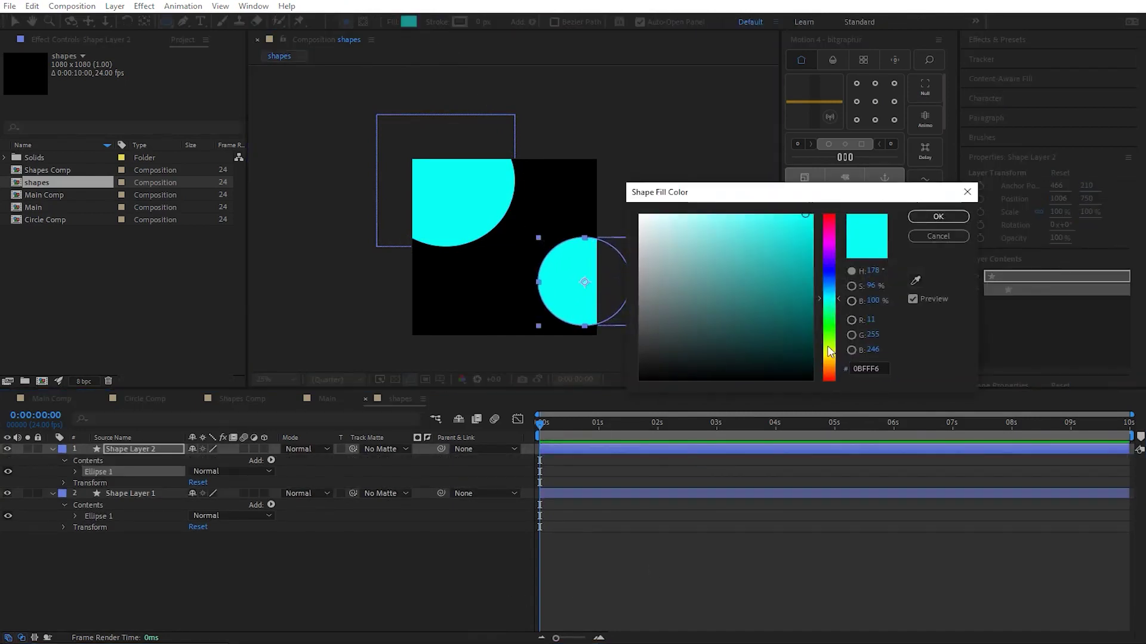
{"action": "left_click_drag", "start_coordinate": [829, 299], "coordinate": [829, 357]}
{"action": "left_click", "coordinate": [938, 217]}
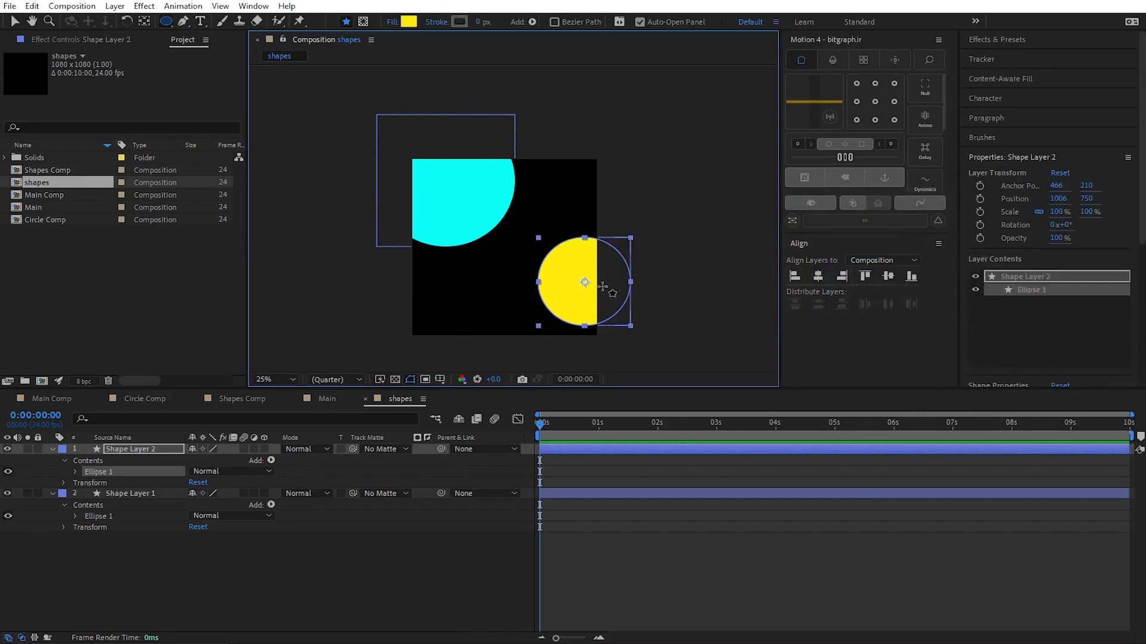
Draw a third circle, move it to the top-right and fill it purple
{"action": "left_click", "coordinate": [626, 480]}
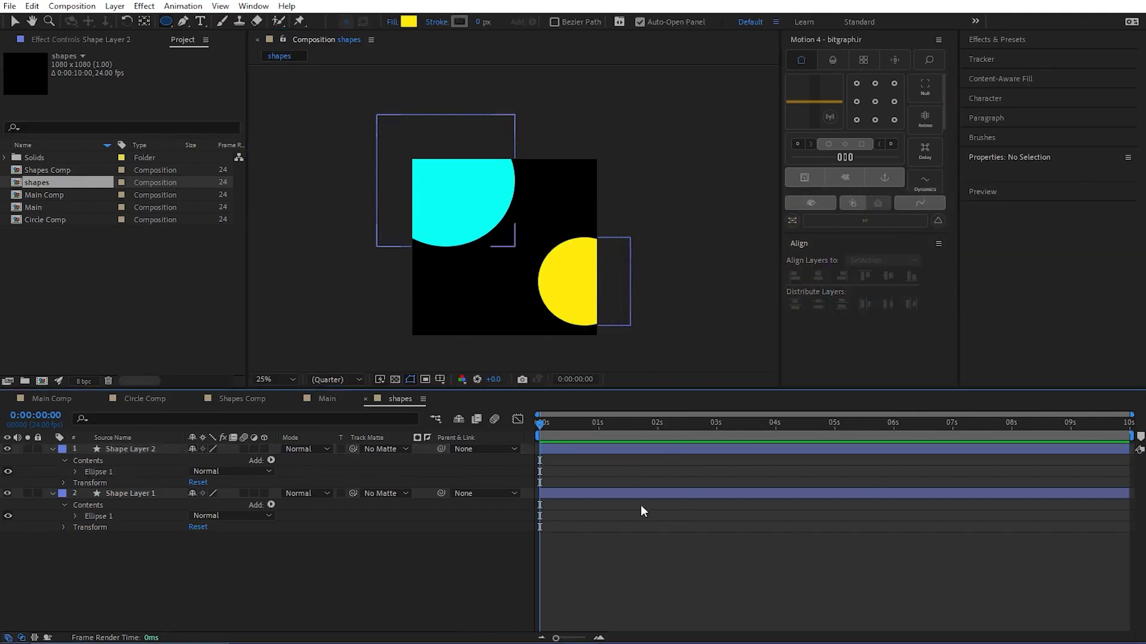
{"action": "left_click", "coordinate": [549, 202]}
{"action": "left_click_drag", "start_coordinate": [600, 169], "coordinate": [479, 292]}
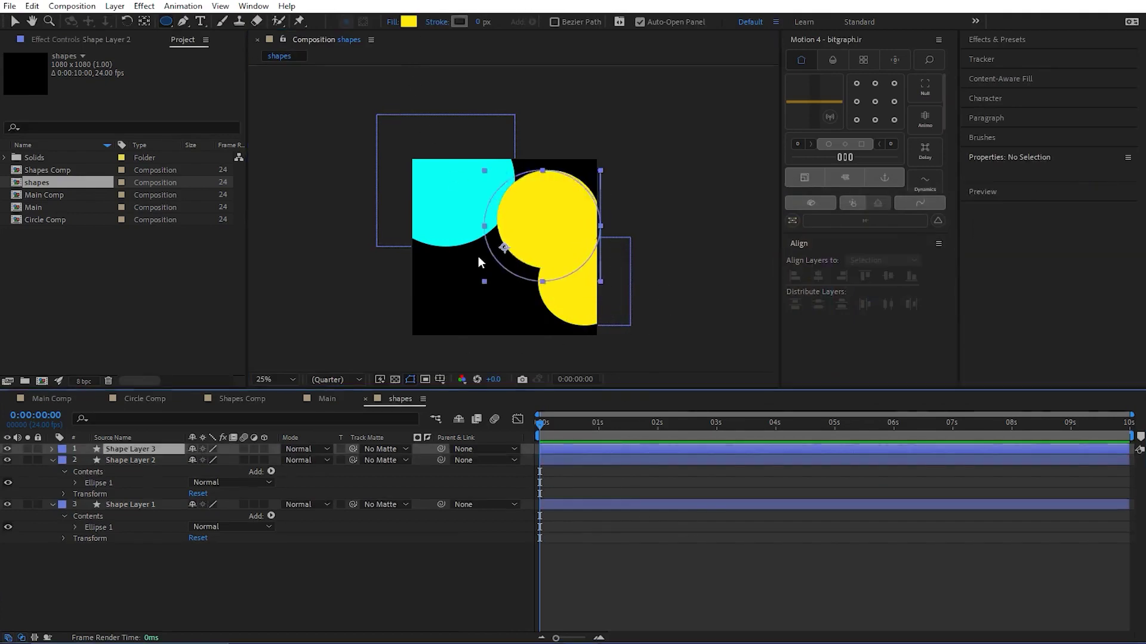
{"action": "key", "text": "v"}
{"action": "left_click_drag", "start_coordinate": [528, 259], "coordinate": [543, 221]}
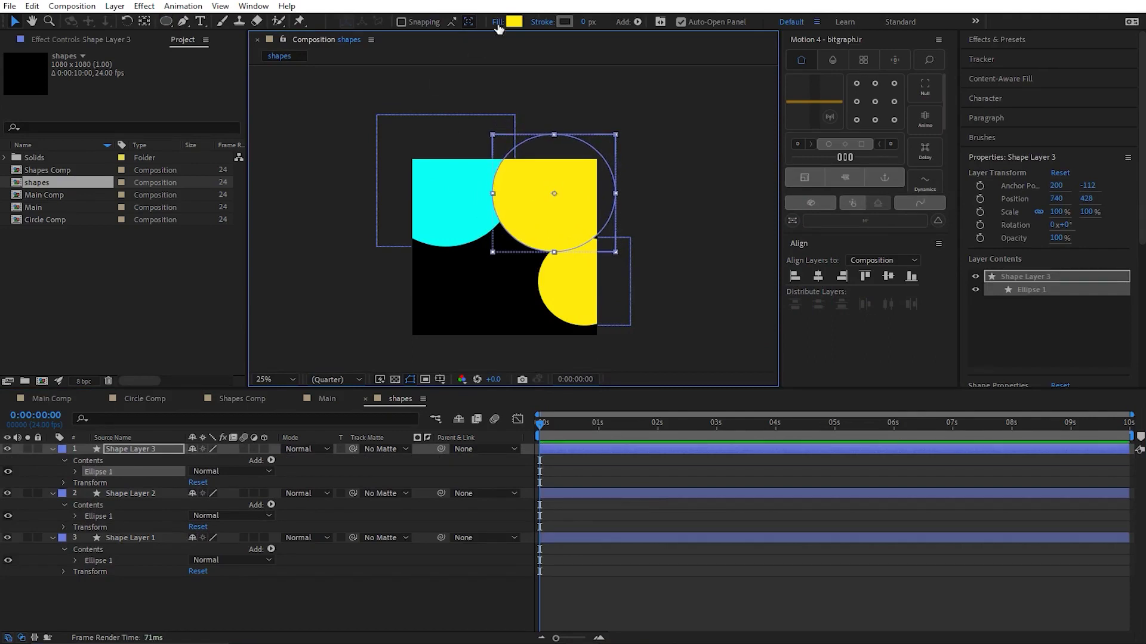
{"action": "left_click", "coordinate": [514, 22]}
{"action": "left_click", "coordinate": [824, 316]}
{"action": "left_click_drag", "start_coordinate": [824, 319], "coordinate": [833, 262]}
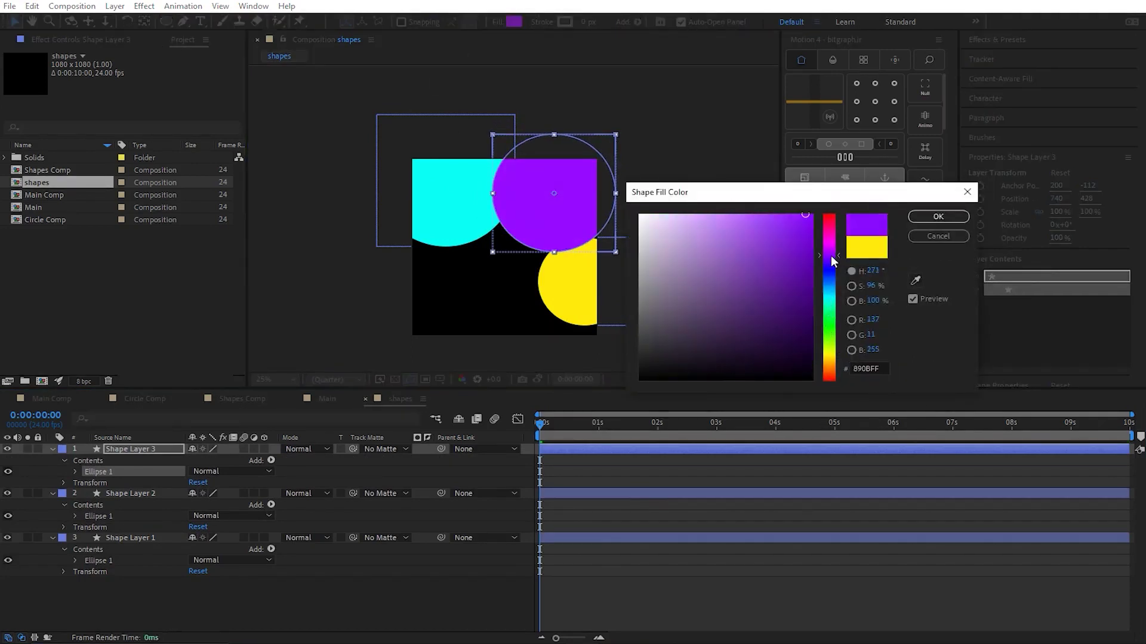
{"action": "left_click", "coordinate": [938, 216]}
{"action": "left_click", "coordinate": [705, 478]}
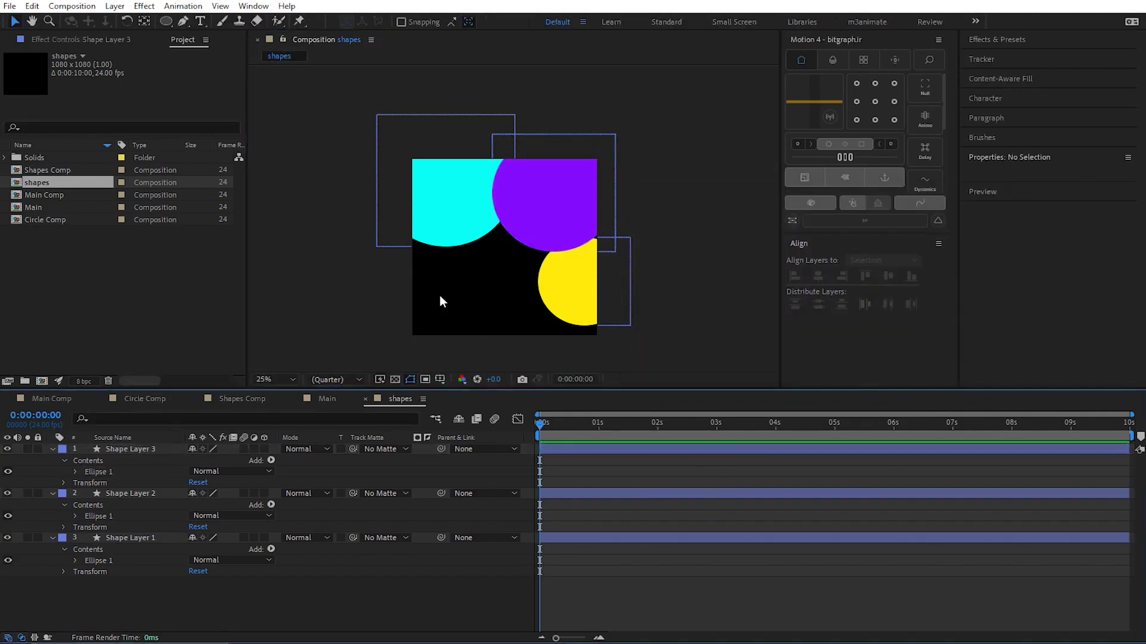
Draw a large orange circle at the bottom-left corner, nudged slightly upward
{"action": "left_click_drag", "start_coordinate": [394, 242], "coordinate": [466, 310]}
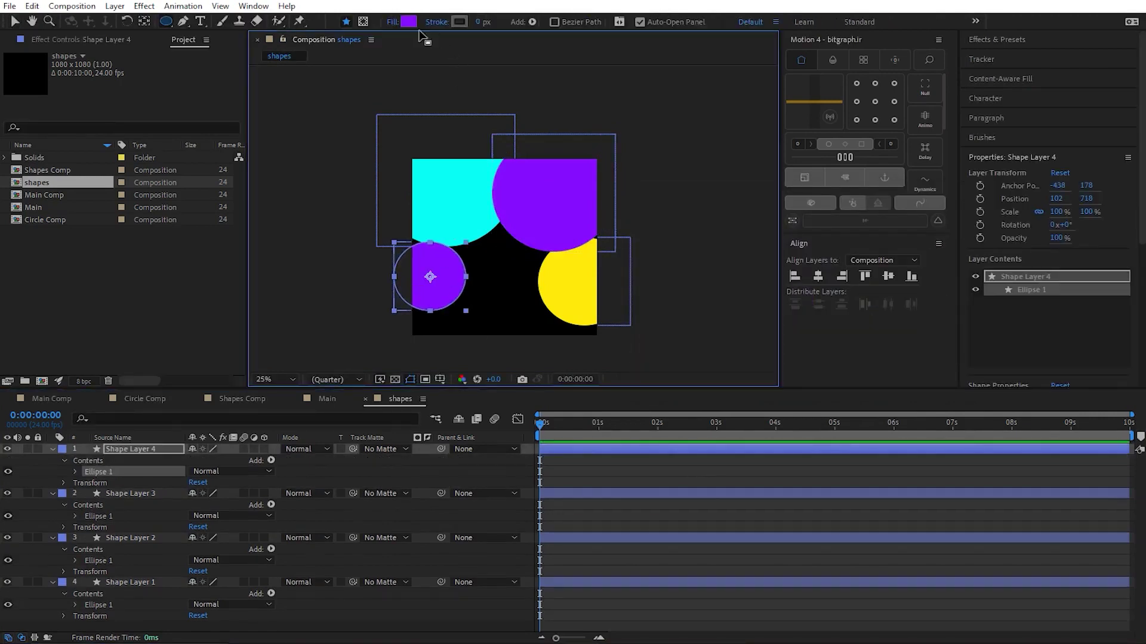
{"action": "key", "text": "ctrl+z"}
{"action": "left_click_drag", "start_coordinate": [366, 244], "coordinate": [537, 412]}
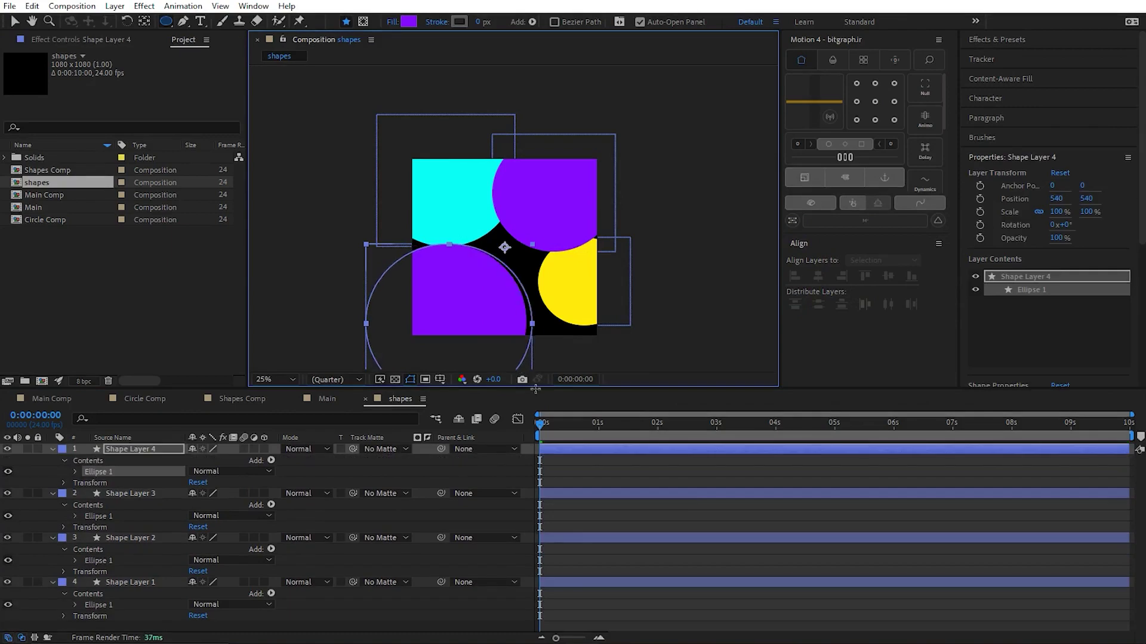
{"action": "left_click", "coordinate": [409, 21]}
{"action": "left_click_drag", "start_coordinate": [828, 346], "coordinate": [829, 376]}
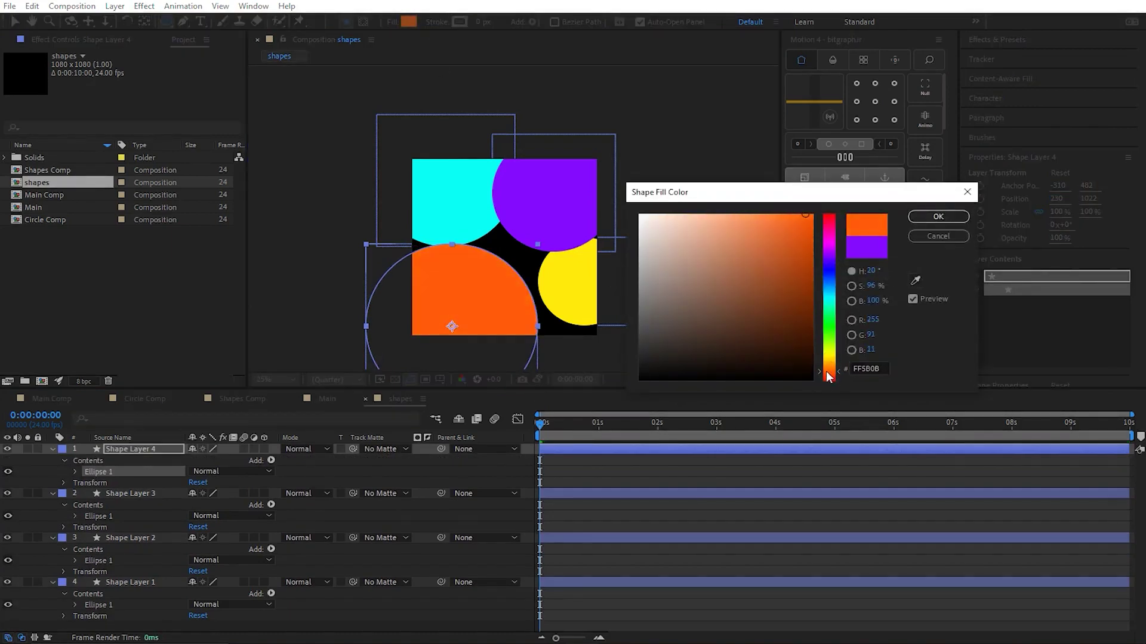
{"action": "left_click", "coordinate": [934, 217]}
{"action": "key", "text": "v"}
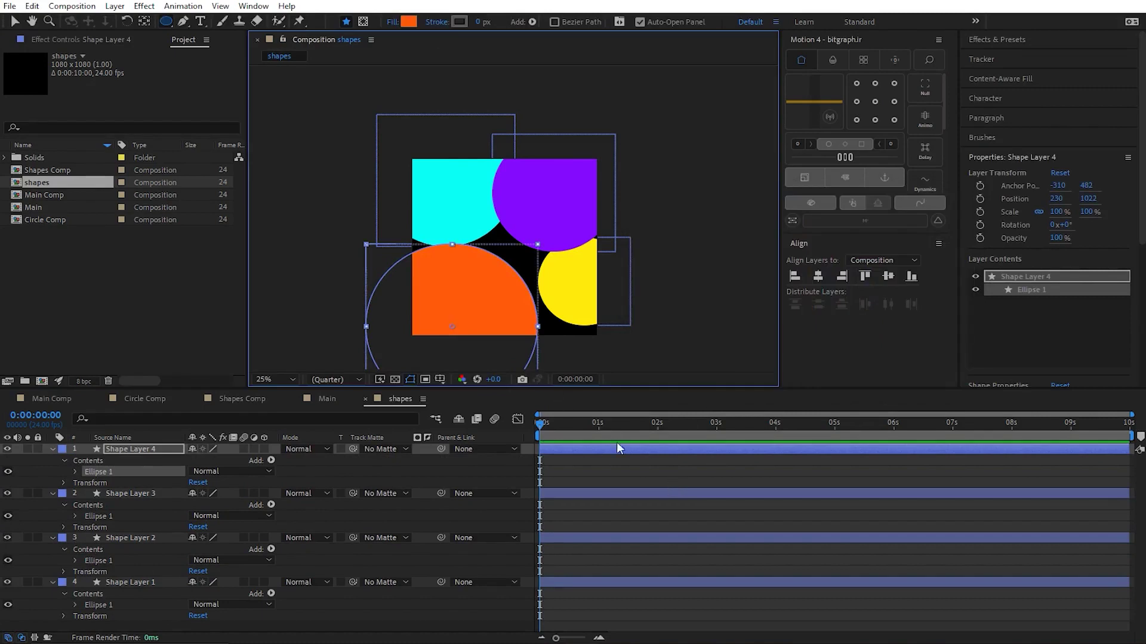
{"action": "left_click", "coordinate": [499, 345]}
{"action": "left_click_drag", "start_coordinate": [499, 345], "coordinate": [498, 330]}
Draw a new circle, fill it pink and move it to the comp centre
{"action": "left_click", "coordinate": [621, 473]}
{"action": "key", "text": "q"}
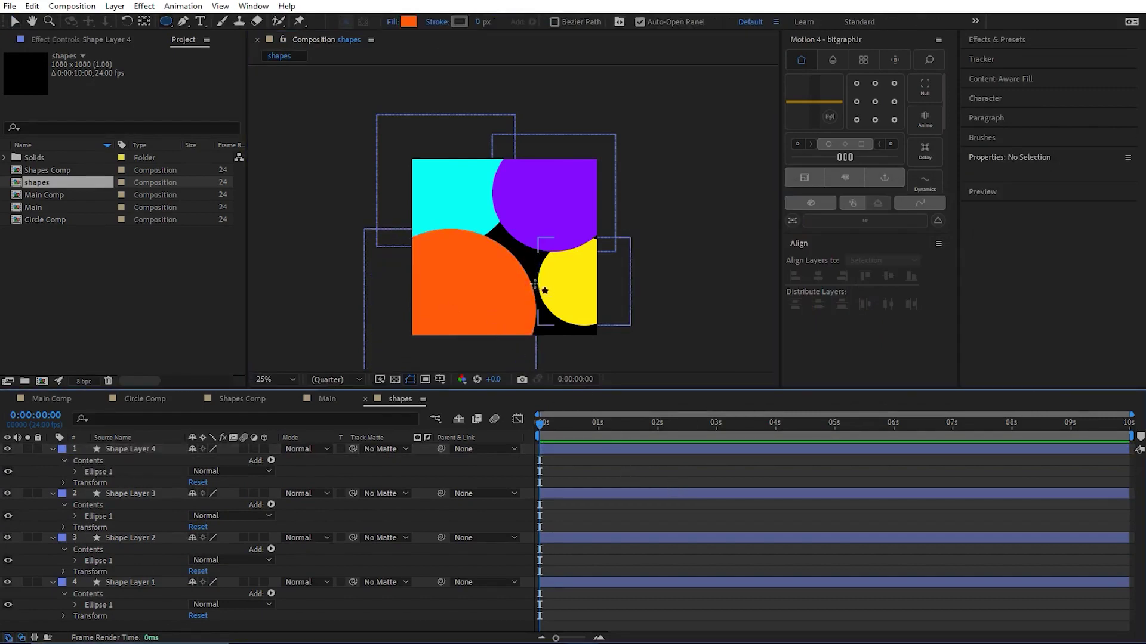
{"action": "left_click_drag", "start_coordinate": [598, 349], "coordinate": [505, 249]}
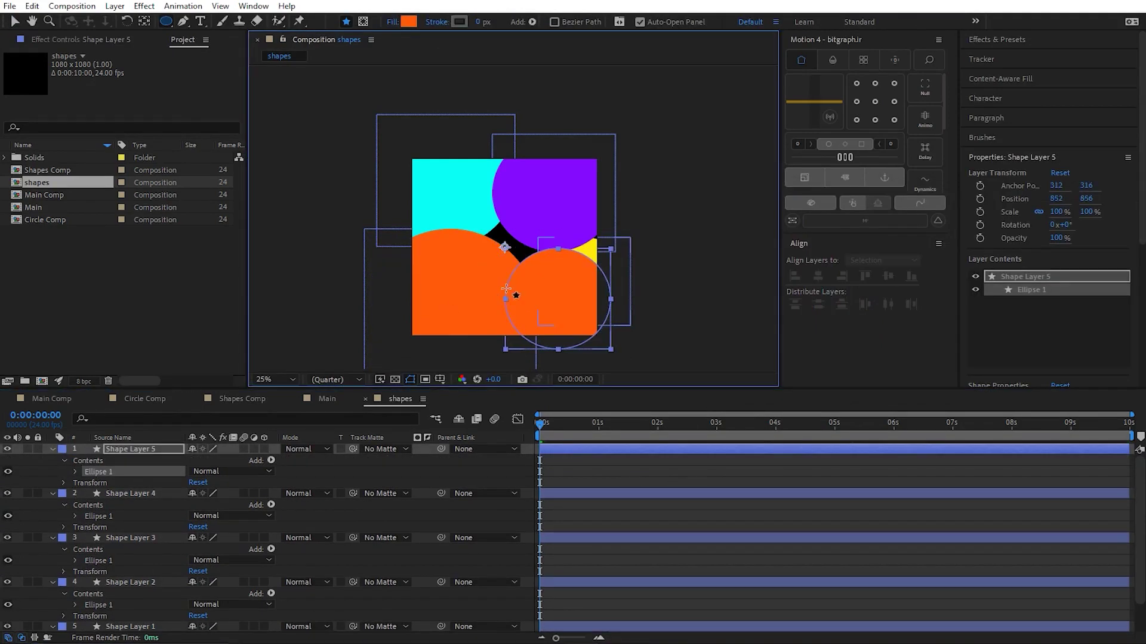
{"action": "key", "text": "v"}
{"action": "left_click_drag", "start_coordinate": [576, 326], "coordinate": [580, 346]}
{"action": "left_click", "coordinate": [513, 21]}
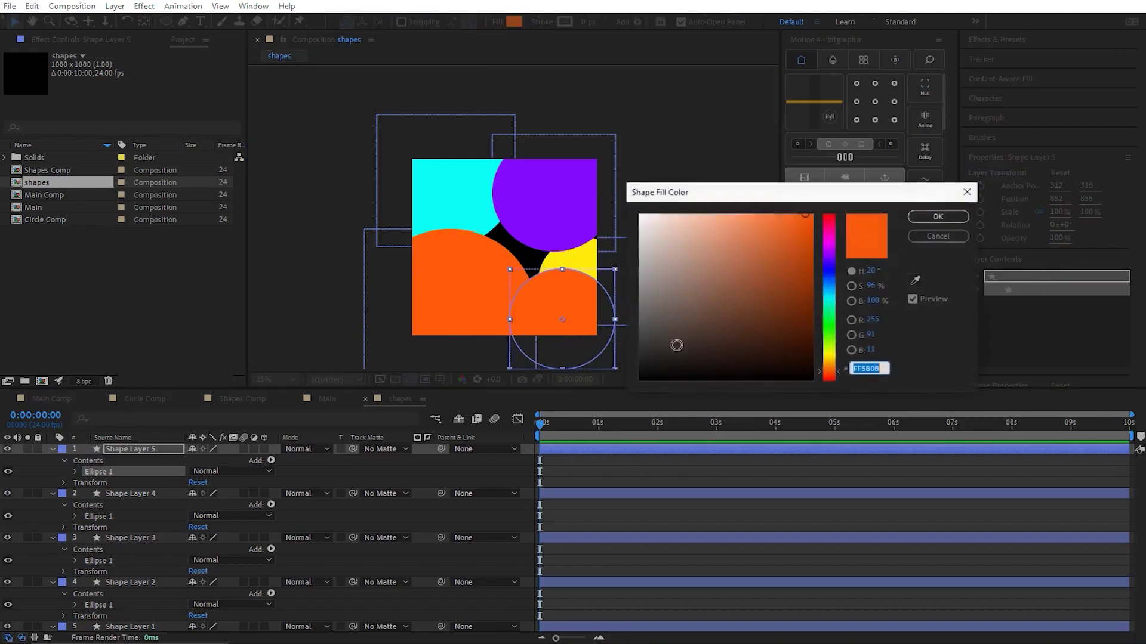
{"action": "left_click_drag", "start_coordinate": [828, 251], "coordinate": [834, 228]}
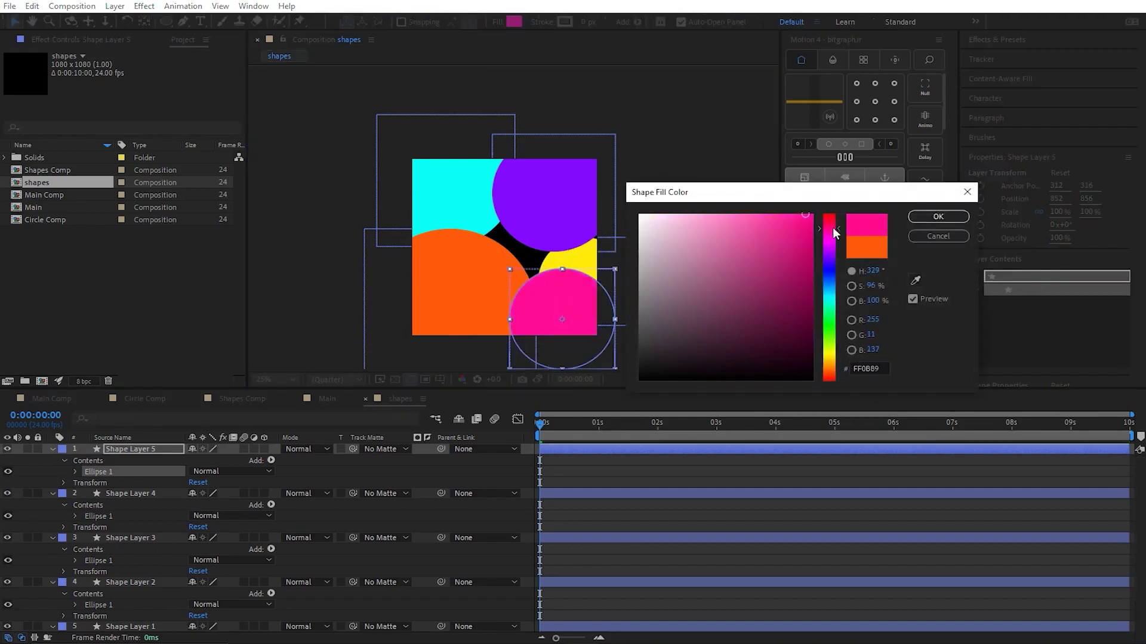
{"action": "left_click", "coordinate": [938, 217]}
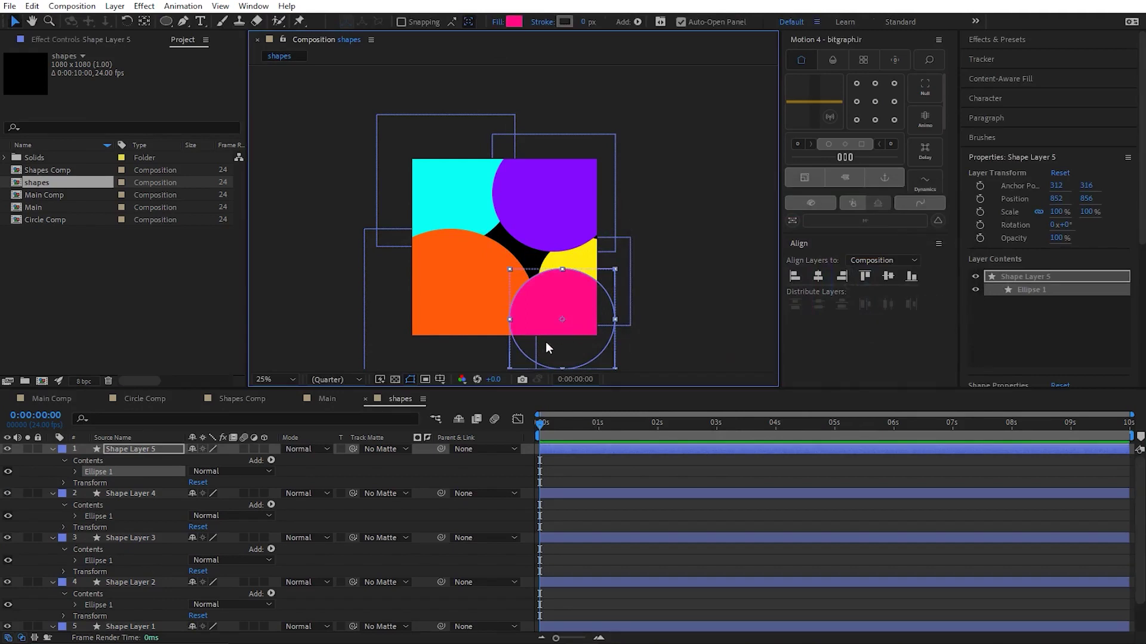
{"action": "left_click_drag", "start_coordinate": [564, 343], "coordinate": [516, 277]}
{"action": "left_click", "coordinate": [686, 328]}
Move the yellow circle's layer to the top and scale it to about 141.5%
{"action": "left_click", "coordinate": [588, 296]}
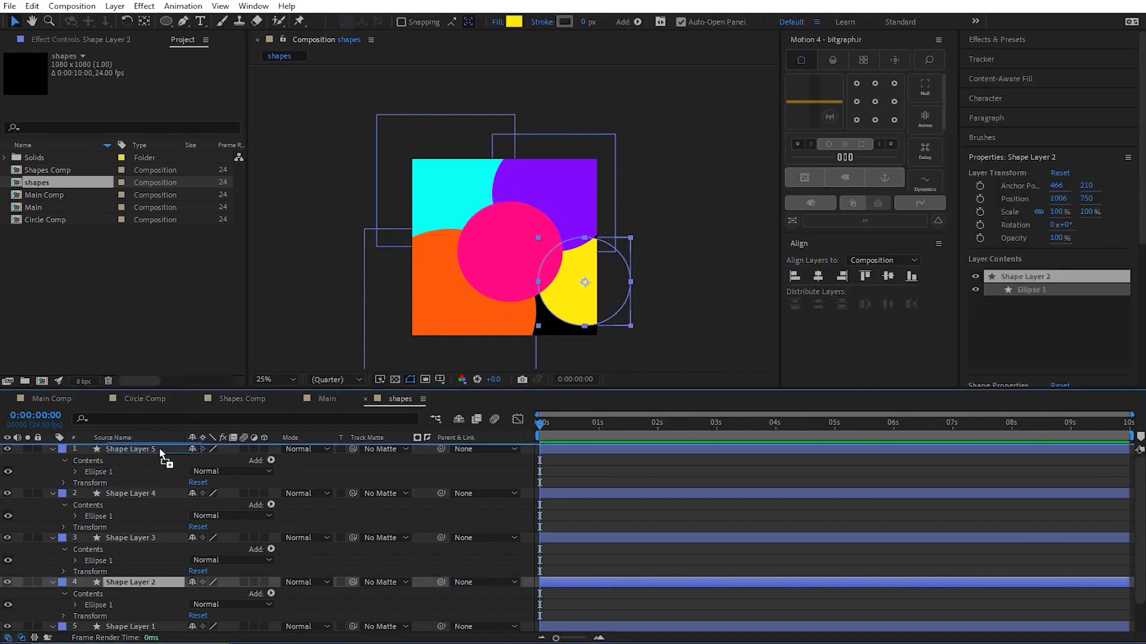
{"action": "left_click_drag", "start_coordinate": [145, 587], "coordinate": [156, 452]}
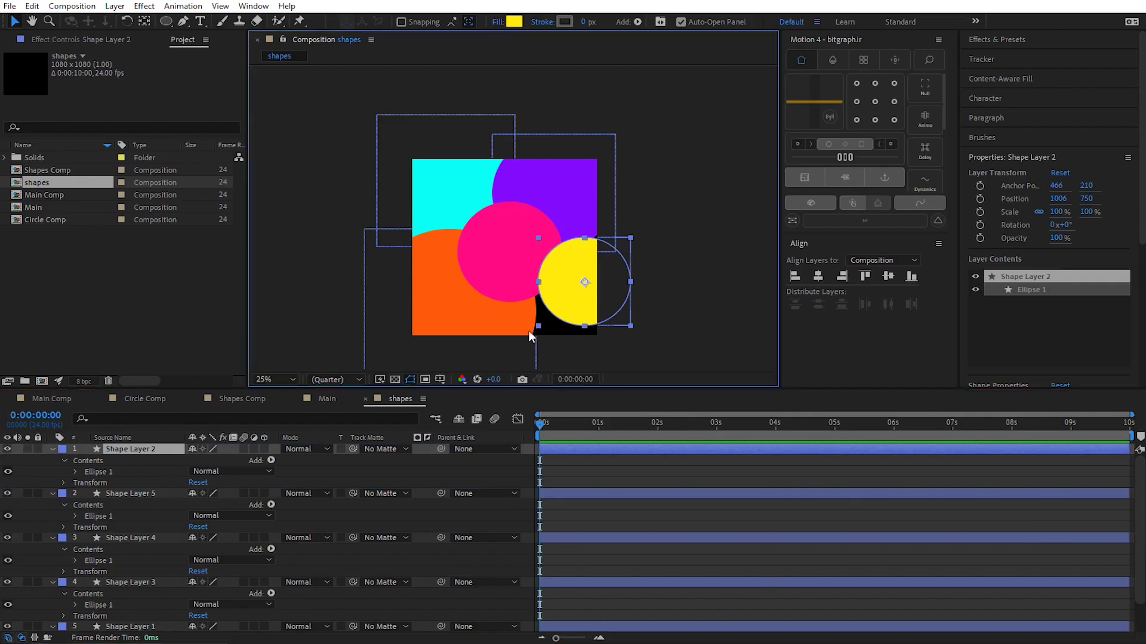
{"action": "left_click_drag", "start_coordinate": [539, 326], "coordinate": [516, 341]}
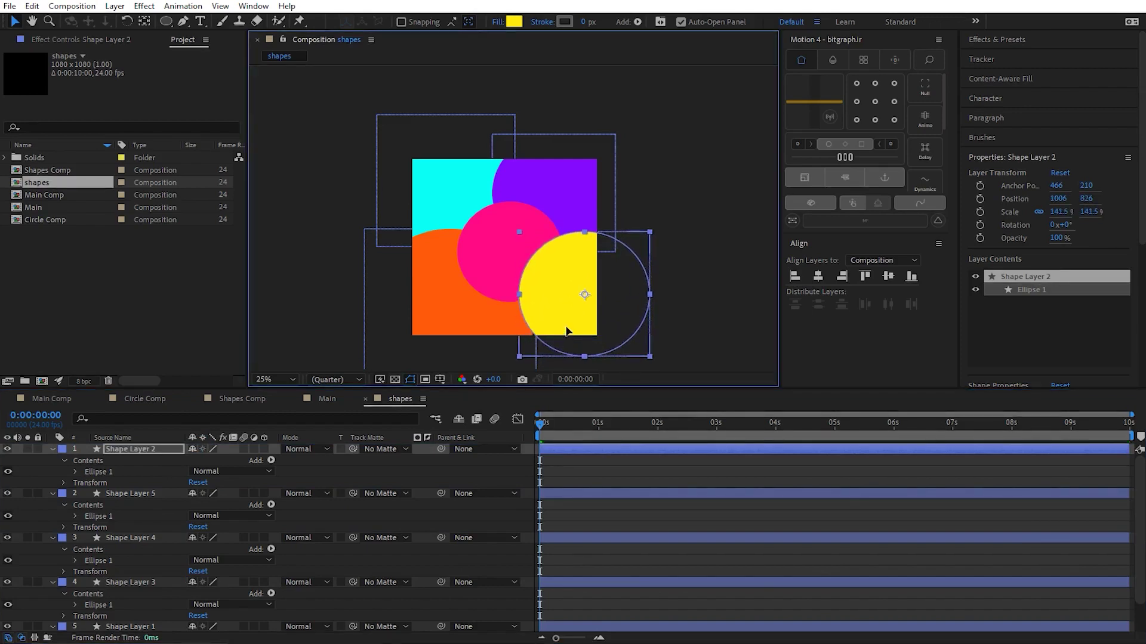
{"action": "left_click", "coordinate": [601, 481]}
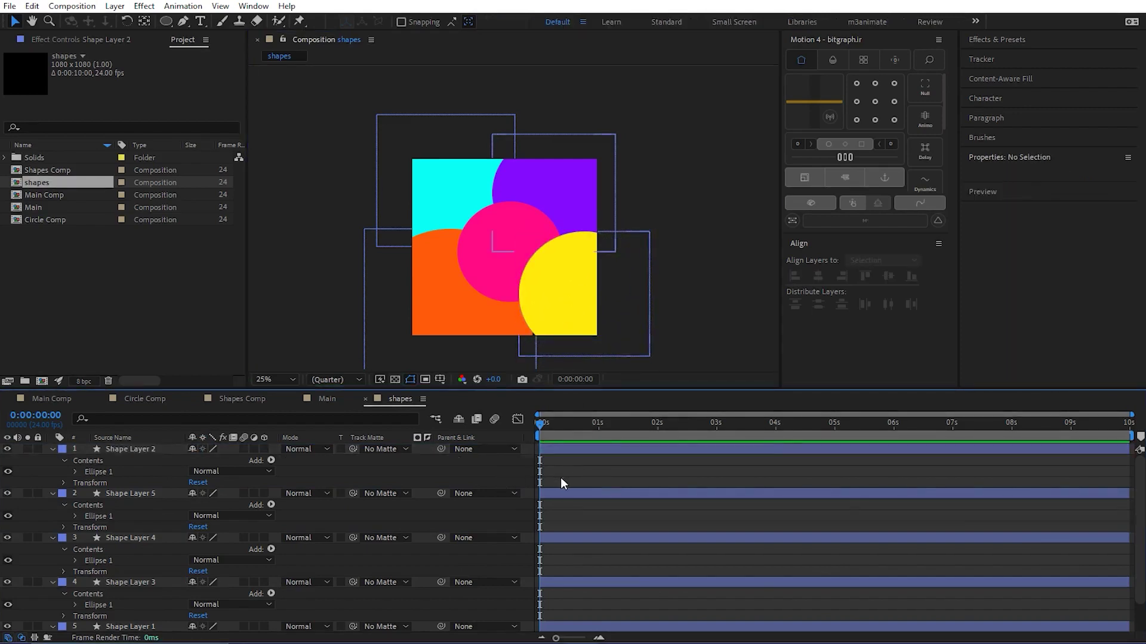
Give Shape Layer 2's Position the expression wiggle(2,200) and preview the drifting yellow circle
{"action": "key", "text": "u"}
{"action": "key", "text": "p"}
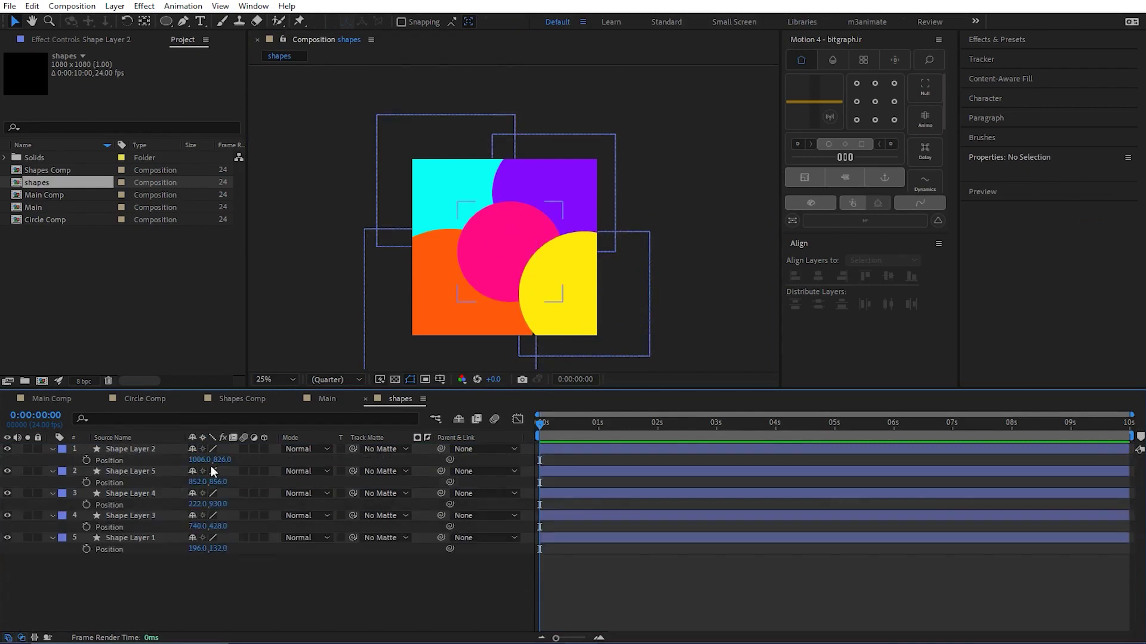
{"action": "left_click", "coordinate": [86, 461], "text": "alt"}
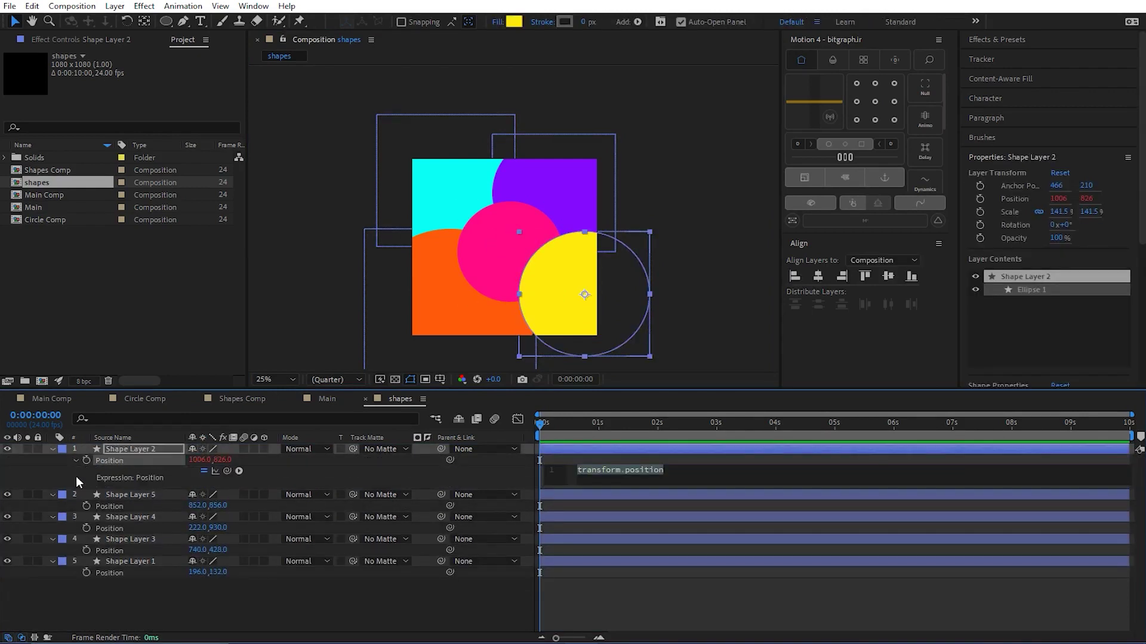
{"action": "type", "text": "wiggle"}
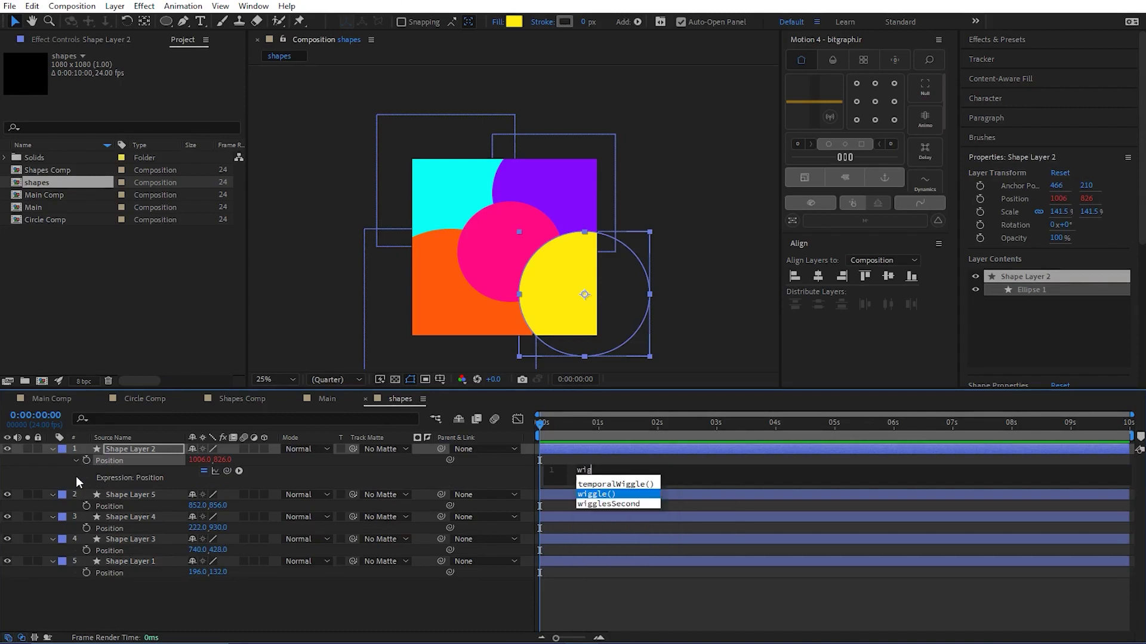
{"action": "key", "text": "Return"}
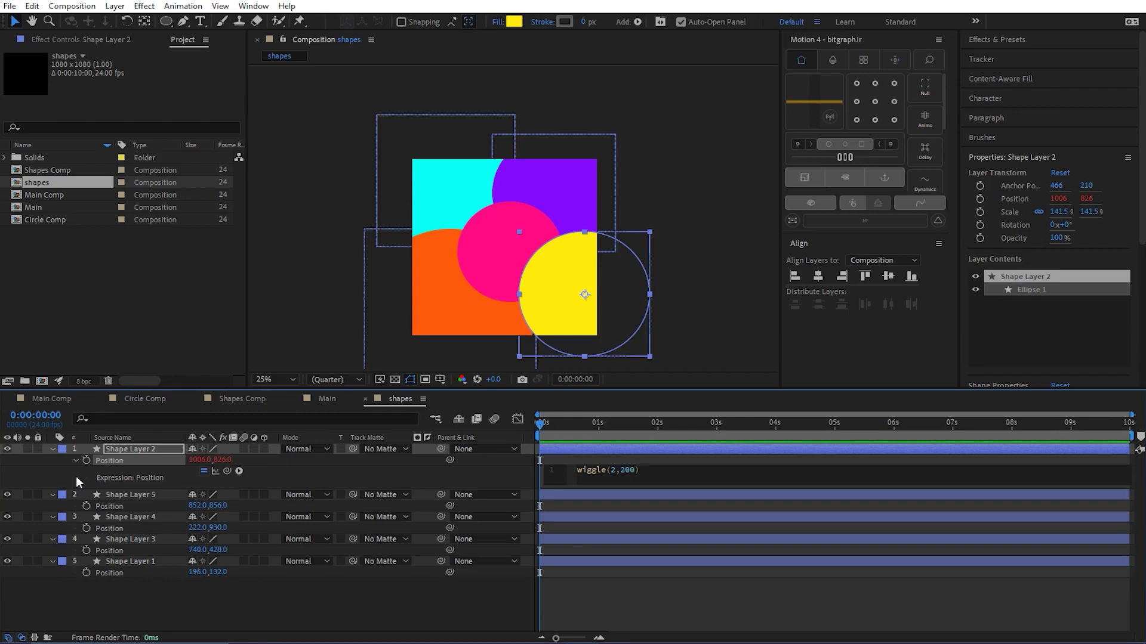
{"action": "left_click", "coordinate": [76, 476]}
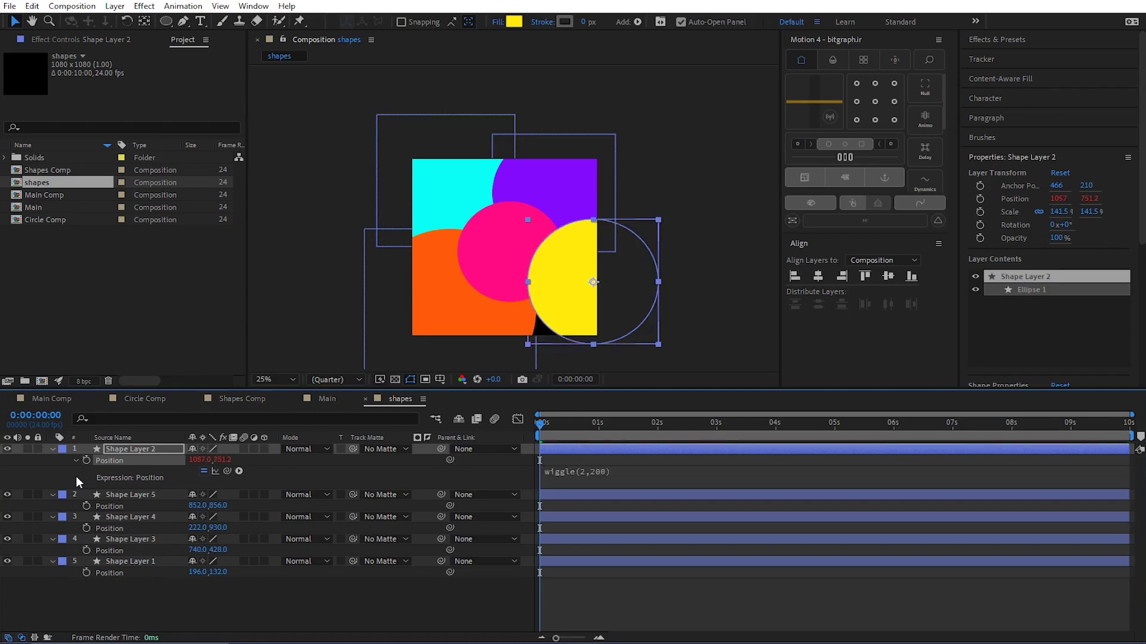
{"action": "key", "text": "space"}
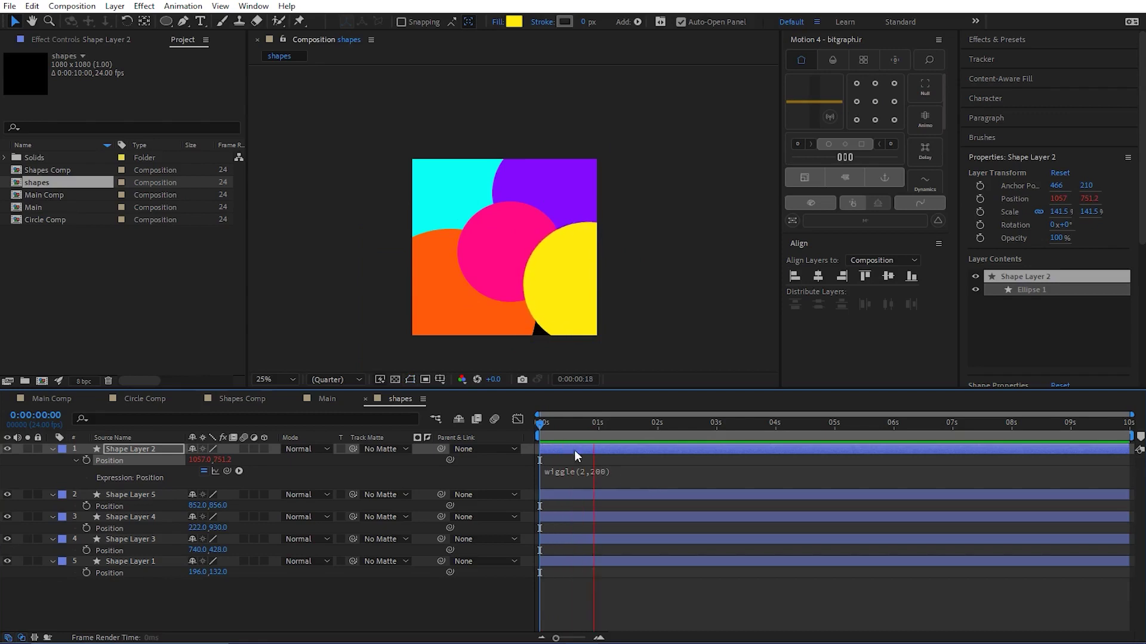
{"action": "key", "text": "space"}
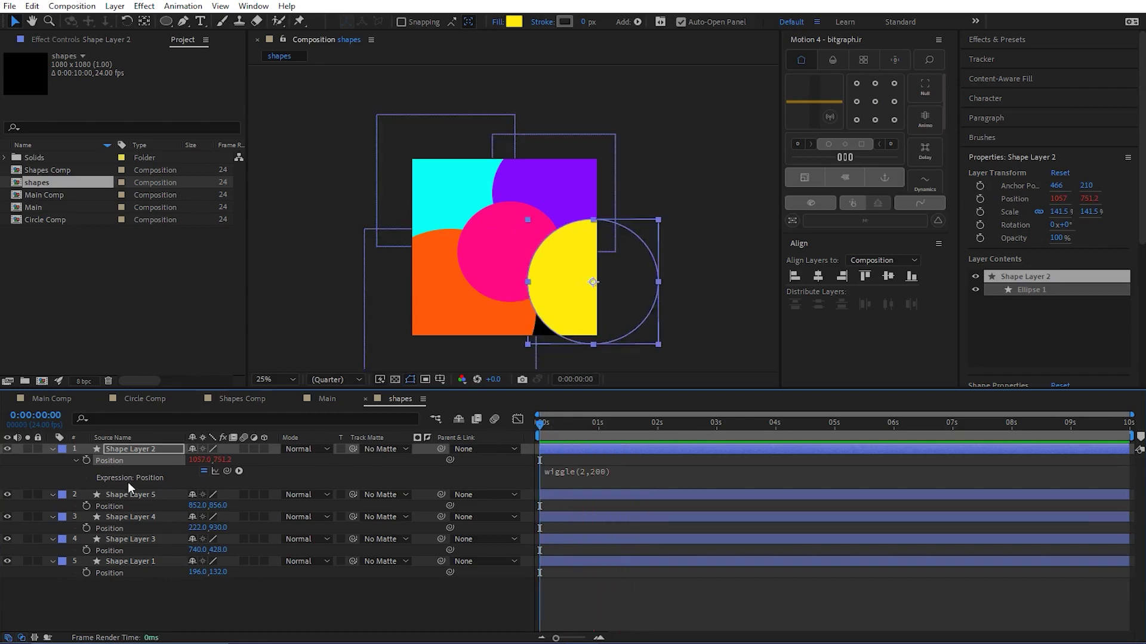
Copy the wiggle(2,200) Position expression onto the other four circle layers and preview
{"action": "right_click", "coordinate": [105, 460]}
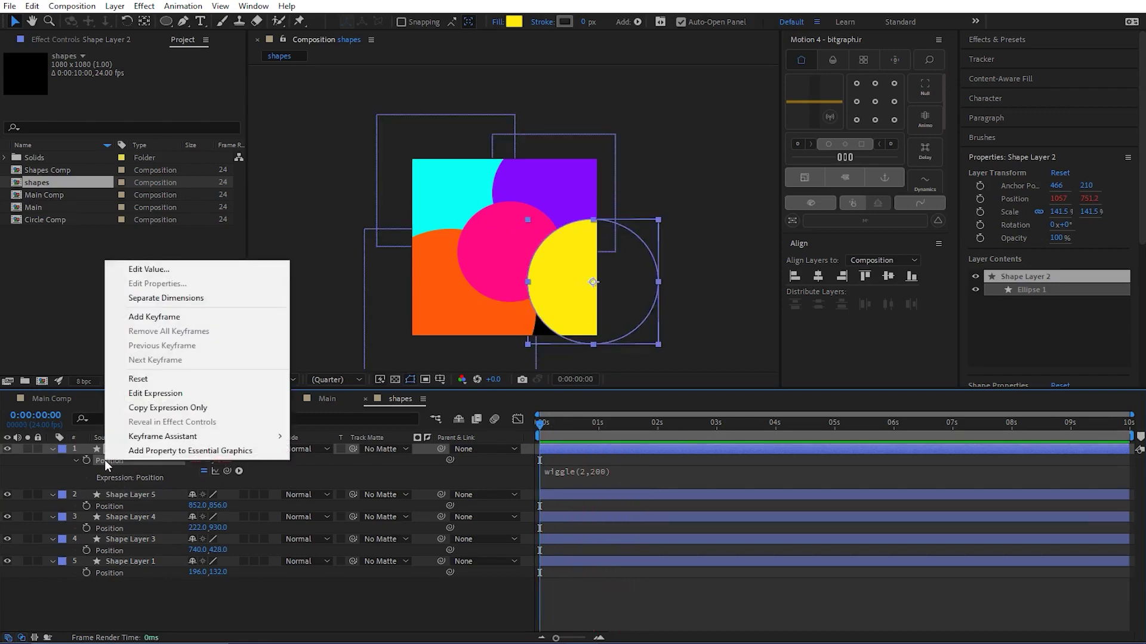
{"action": "left_click", "coordinate": [158, 408]}
{"action": "left_click", "coordinate": [122, 495]}
{"action": "left_click", "coordinate": [112, 563], "text": "shift"}
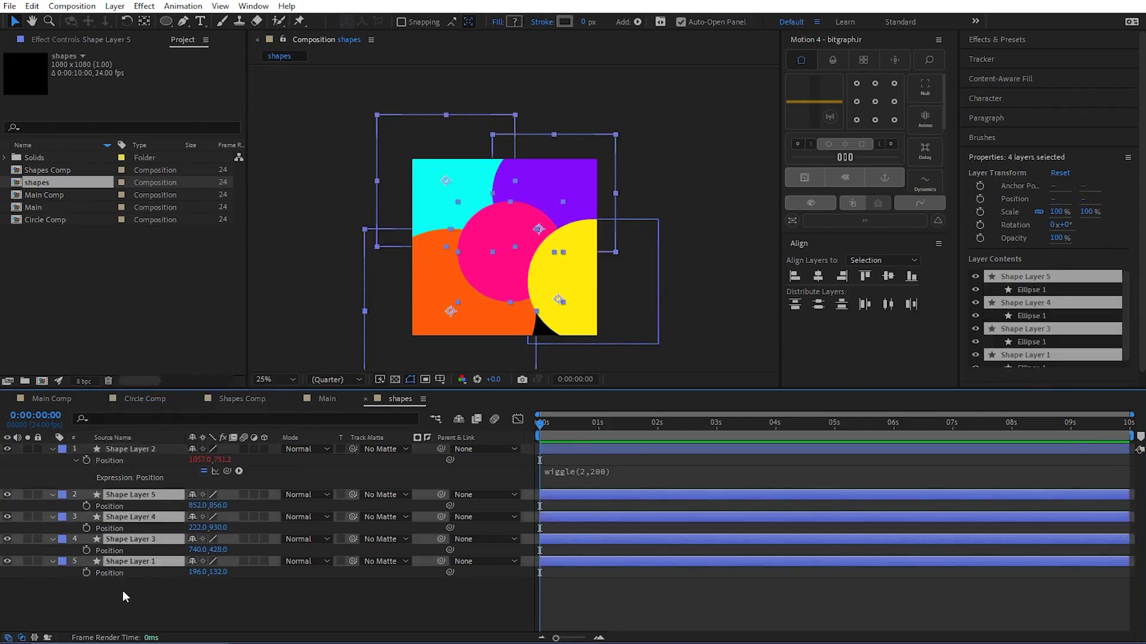
{"action": "key", "text": "ctrl+v"}
{"action": "left_click", "coordinate": [253, 605]}
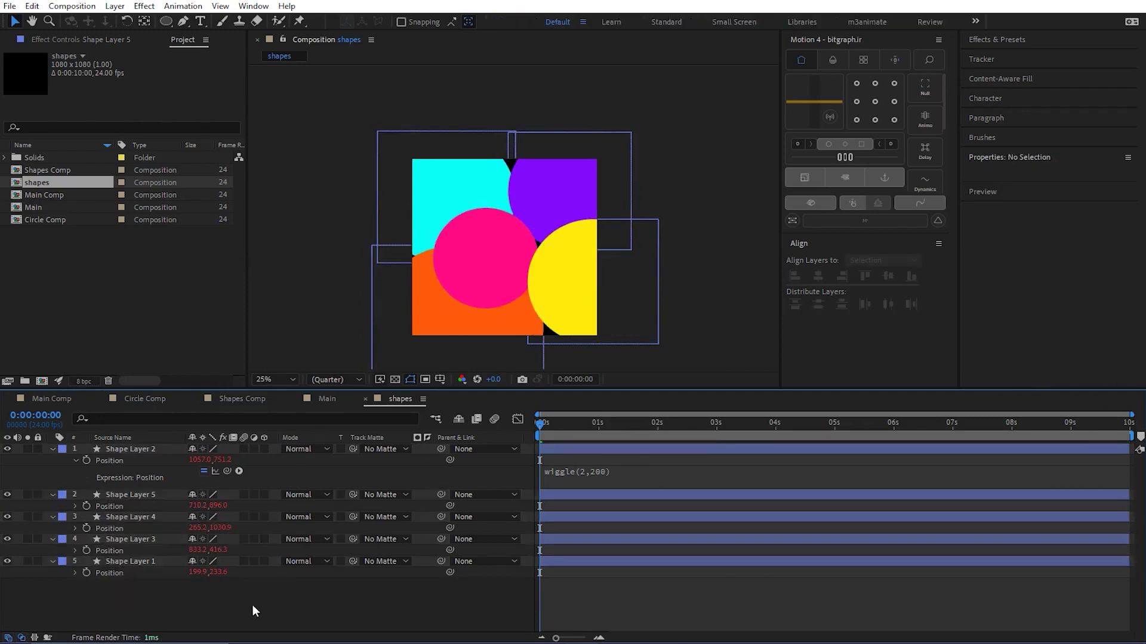
{"action": "key", "text": "u"}
{"action": "key", "text": "space"}
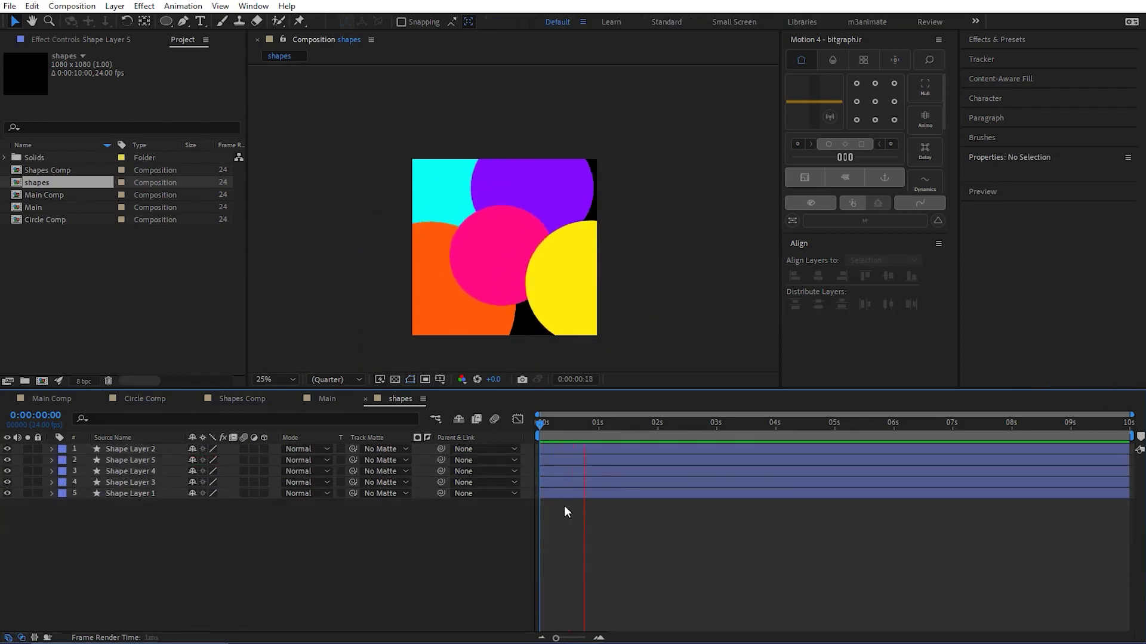
{"action": "key", "text": "space"}
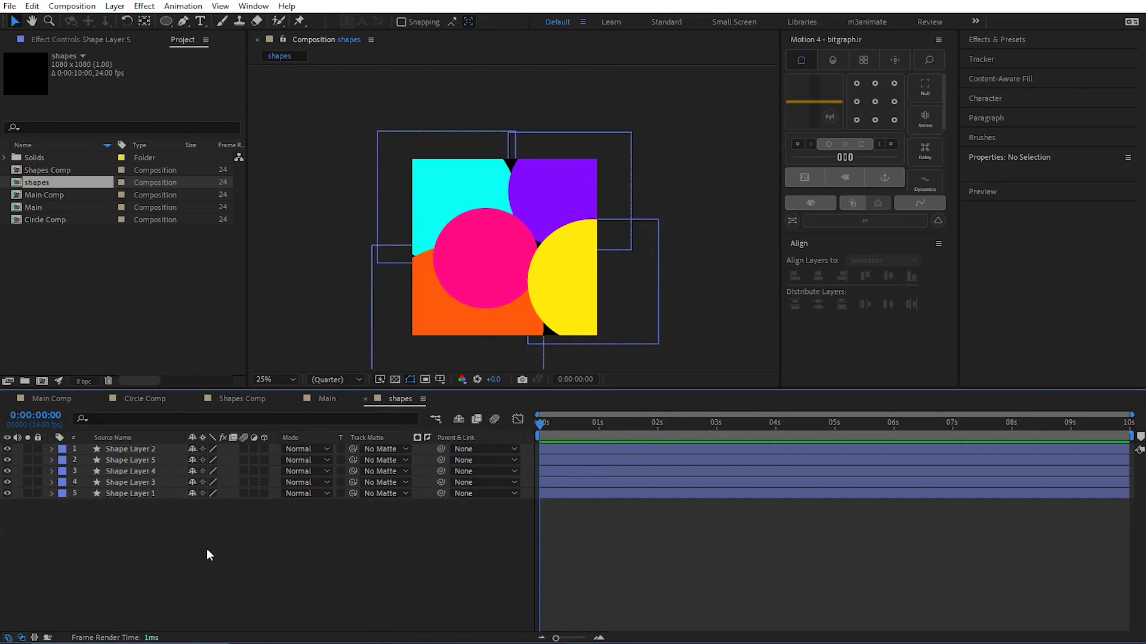
Add a new adjustment layer at the top of the shapes comp
{"action": "right_click", "coordinate": [207, 549]}
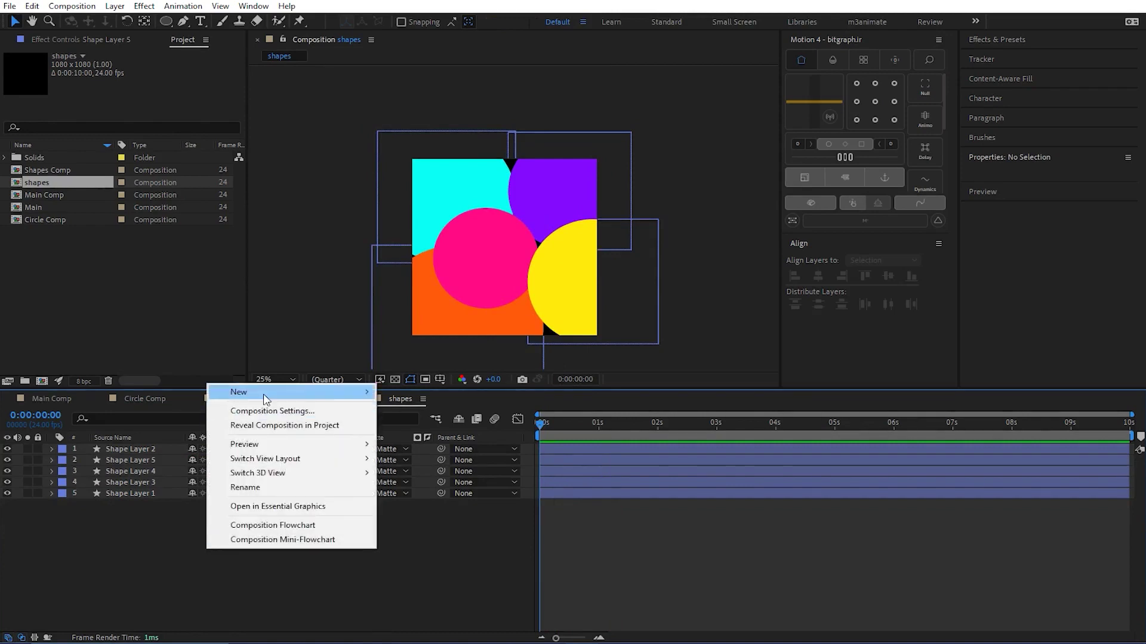
{"action": "mouse_move", "coordinate": [268, 392]}
{"action": "left_click", "coordinate": [454, 497]}
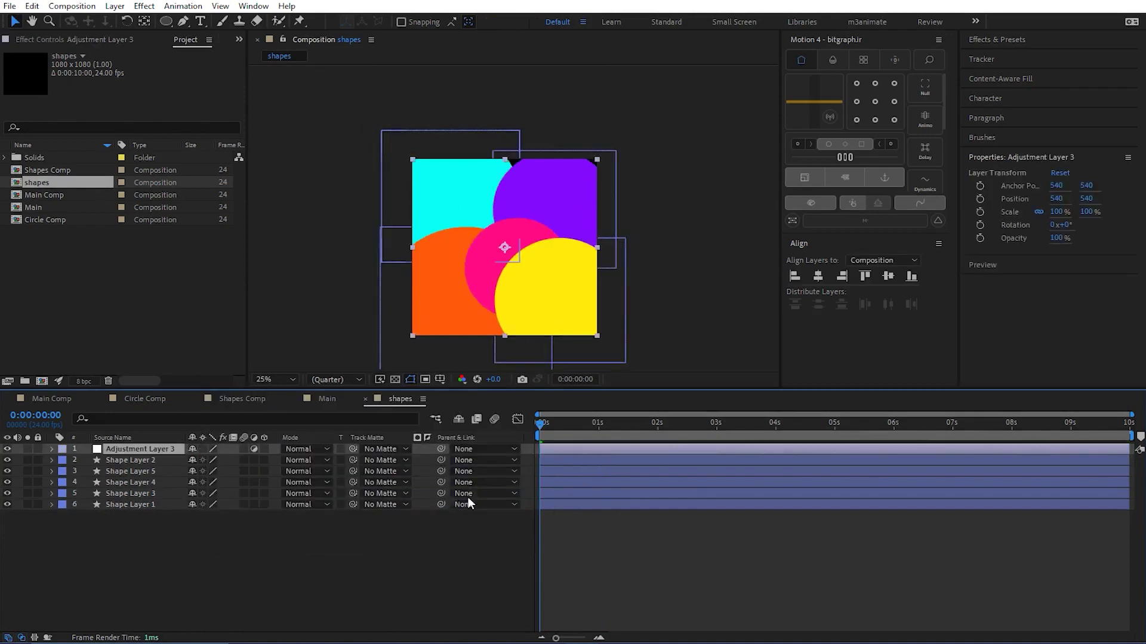
Apply Camera Lens Blur to the adjustment layer with Blur Radius about 223
{"action": "left_click", "coordinate": [1005, 41]}
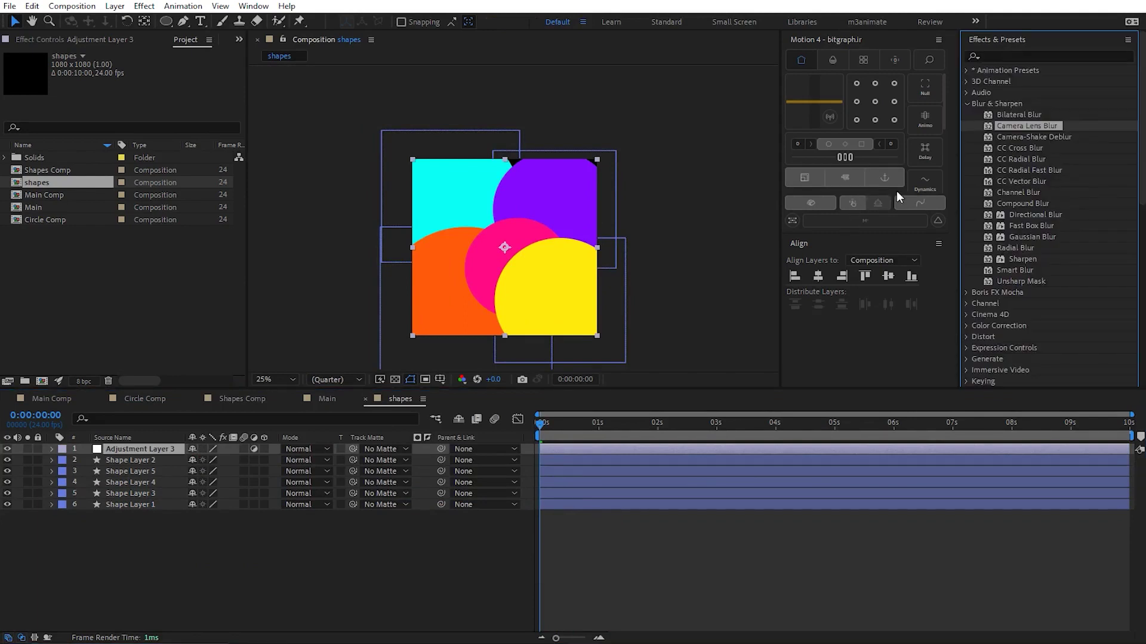
{"action": "double_click", "coordinate": [1019, 127]}
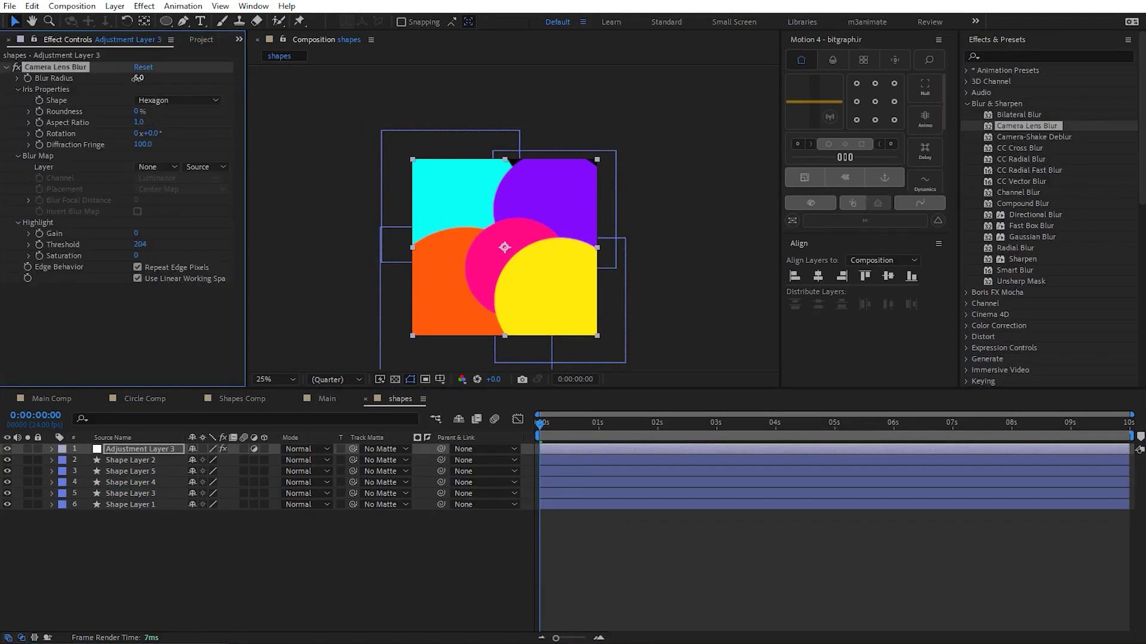
{"action": "left_click_drag", "start_coordinate": [139, 78], "coordinate": [277, 78]}
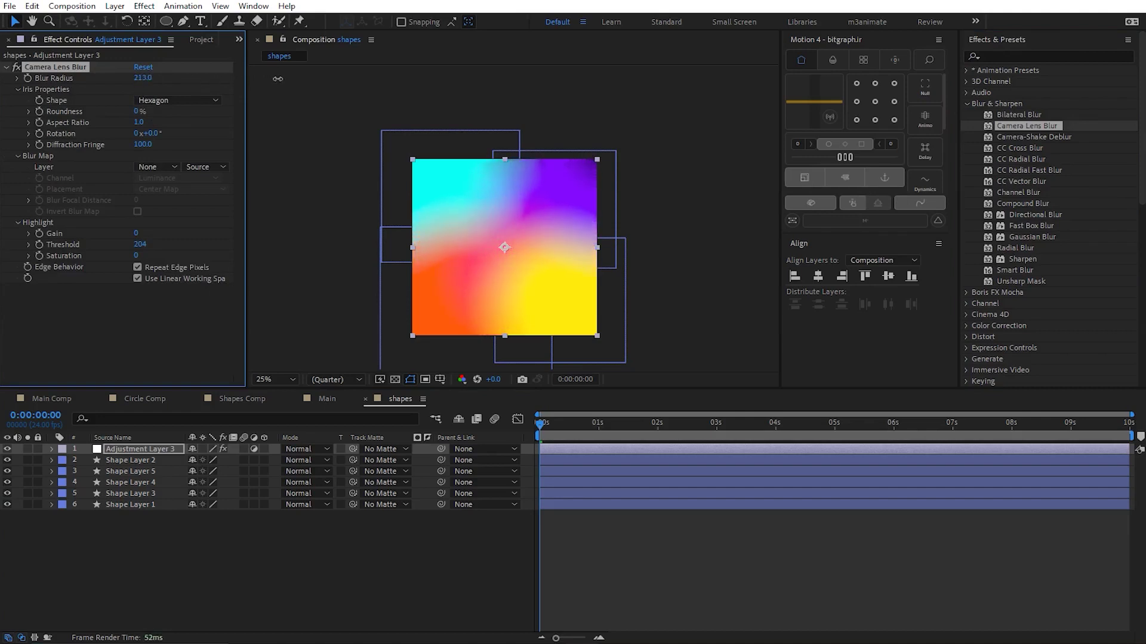
{"action": "left_click_drag", "start_coordinate": [270, 80], "coordinate": [275, 76]}
{"action": "left_click", "coordinate": [138, 268]}
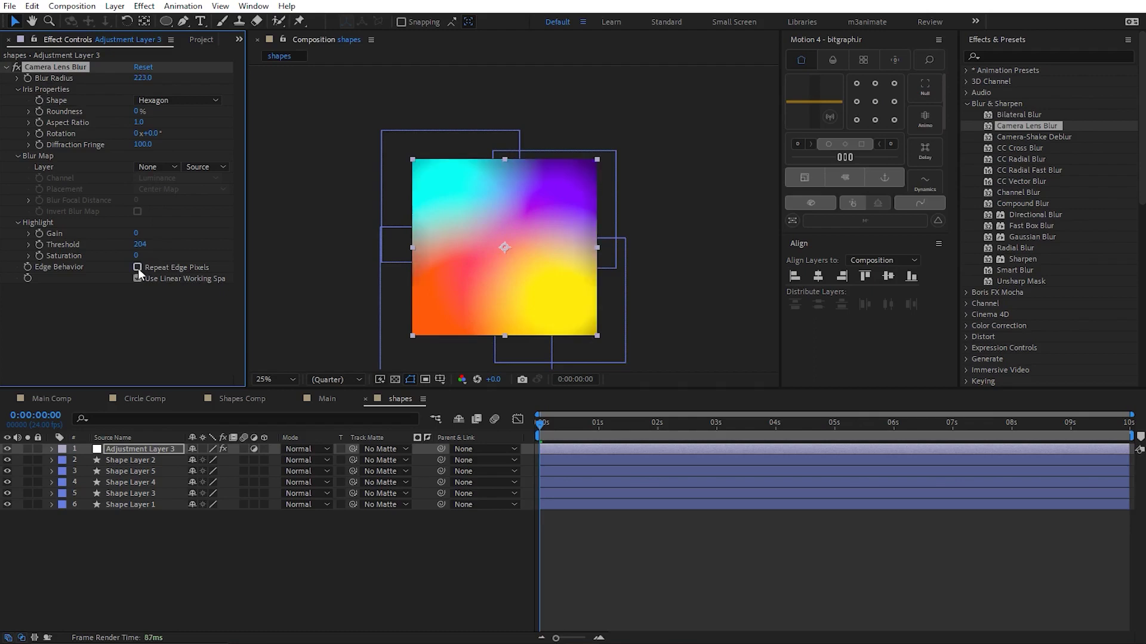
{"action": "left_click", "coordinate": [138, 268]}
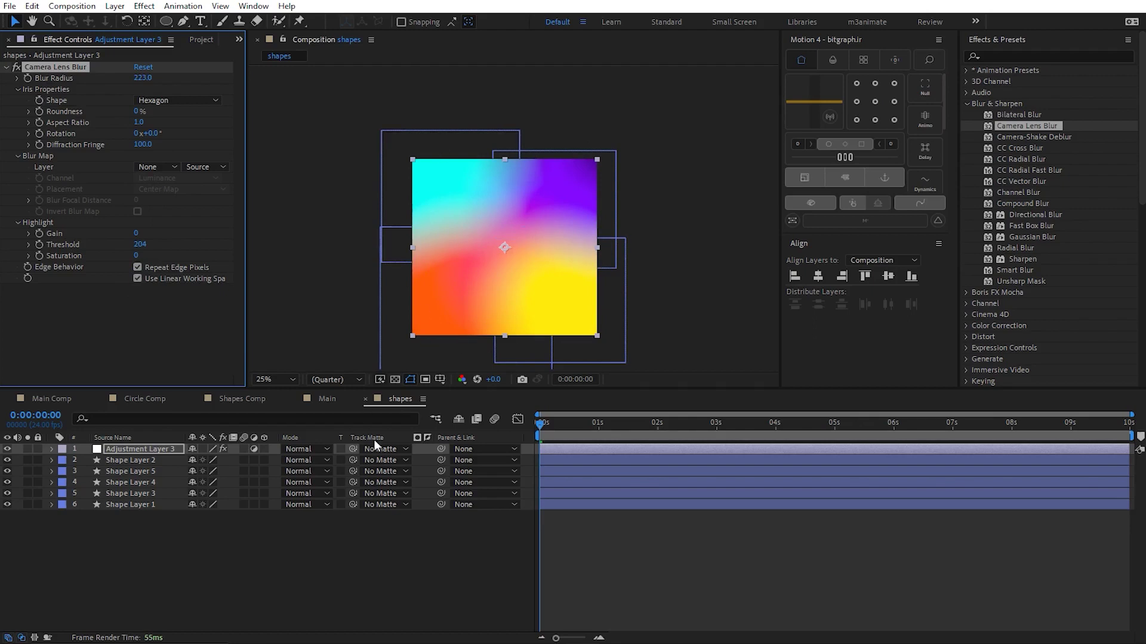
Place the shapes comp in Main above Shape Layer 1 and matte it to that circle
{"action": "left_click", "coordinate": [326, 400]}
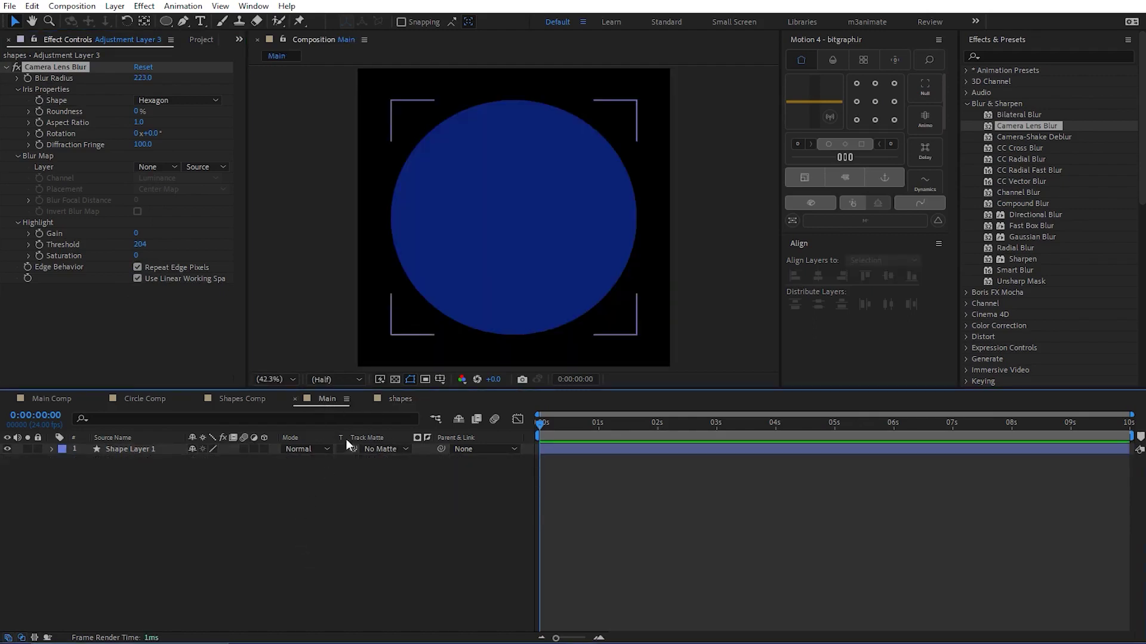
{"action": "left_click", "coordinate": [199, 325]}
{"action": "key", "text": "ctrl+0"}
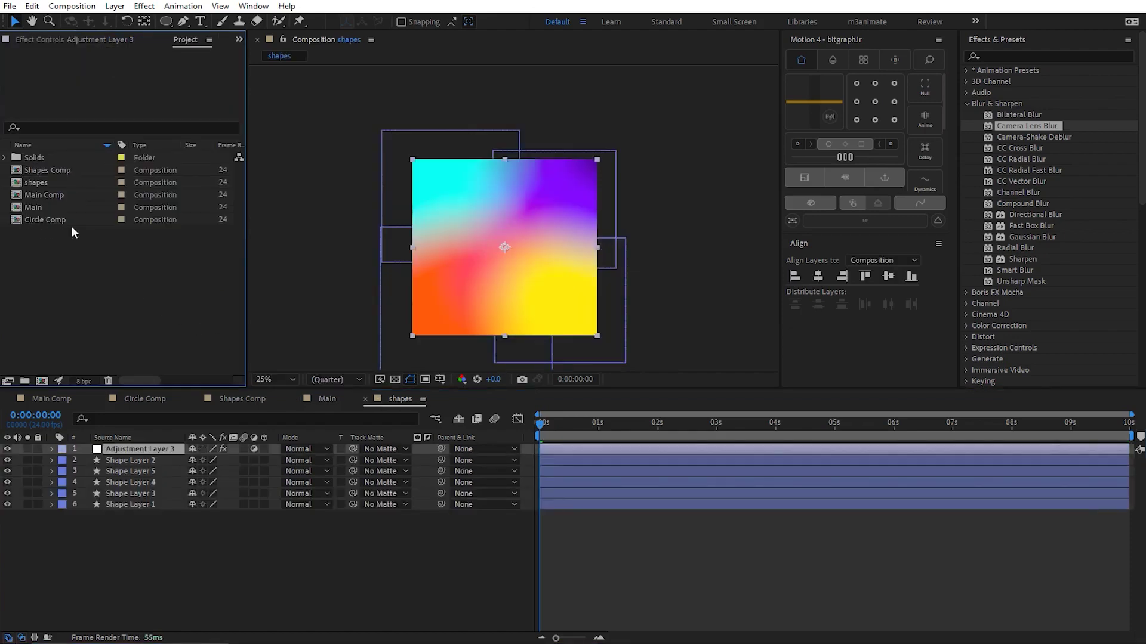
{"action": "left_click", "coordinate": [386, 399]}
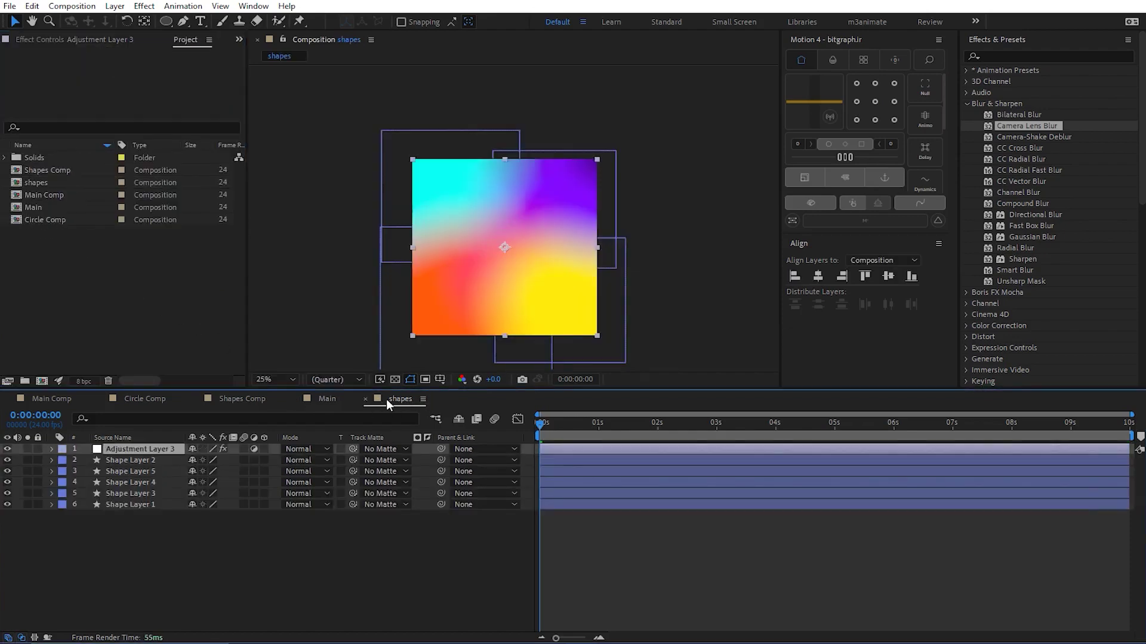
{"action": "left_click", "coordinate": [41, 185]}
{"action": "left_click", "coordinate": [325, 397]}
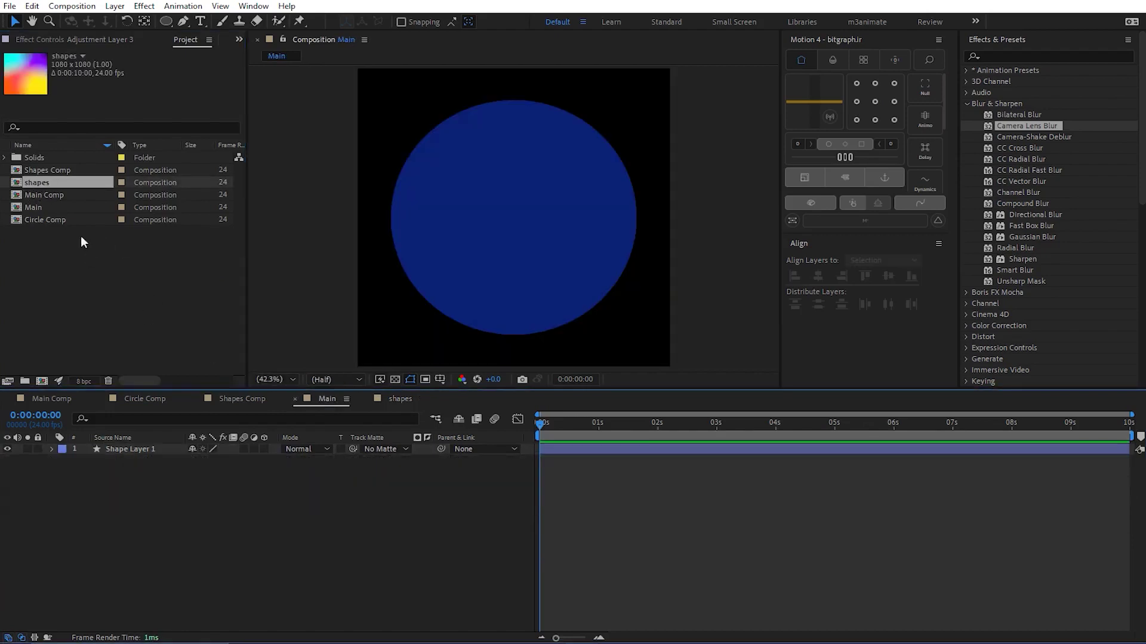
{"action": "left_click_drag", "start_coordinate": [37, 182], "coordinate": [86, 446]}
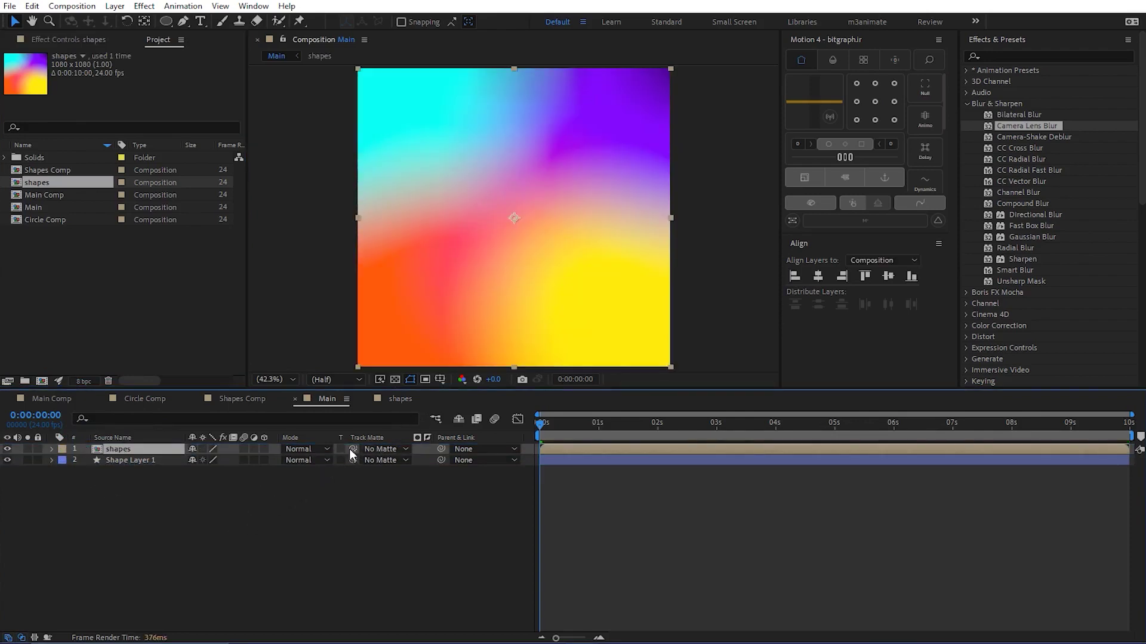
{"action": "left_click_drag", "start_coordinate": [353, 449], "coordinate": [122, 460]}
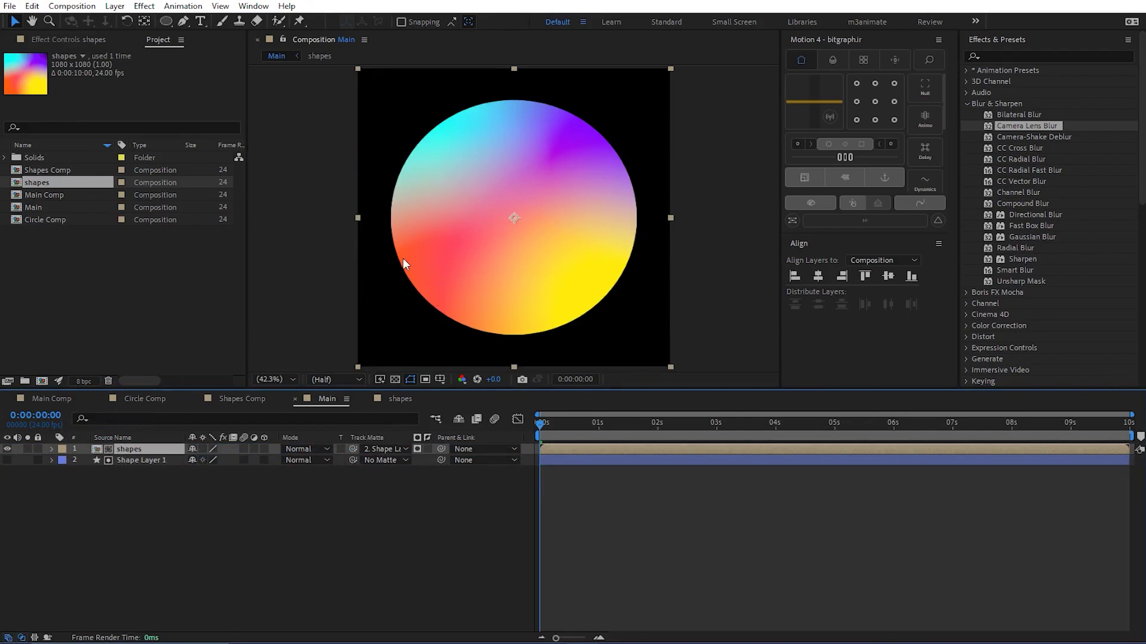
Turn Shape Layer 1's visibility back on and check the shapes comp at 3 seconds
{"action": "left_click", "coordinate": [109, 461]}
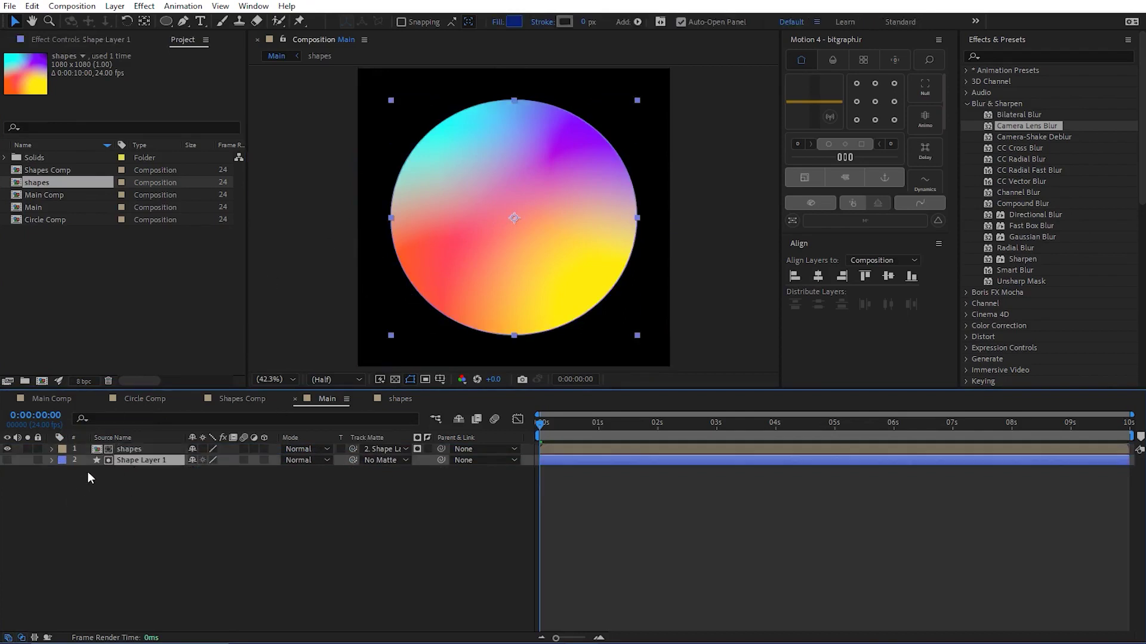
{"action": "left_click", "coordinate": [7, 460]}
{"action": "left_click", "coordinate": [179, 489]}
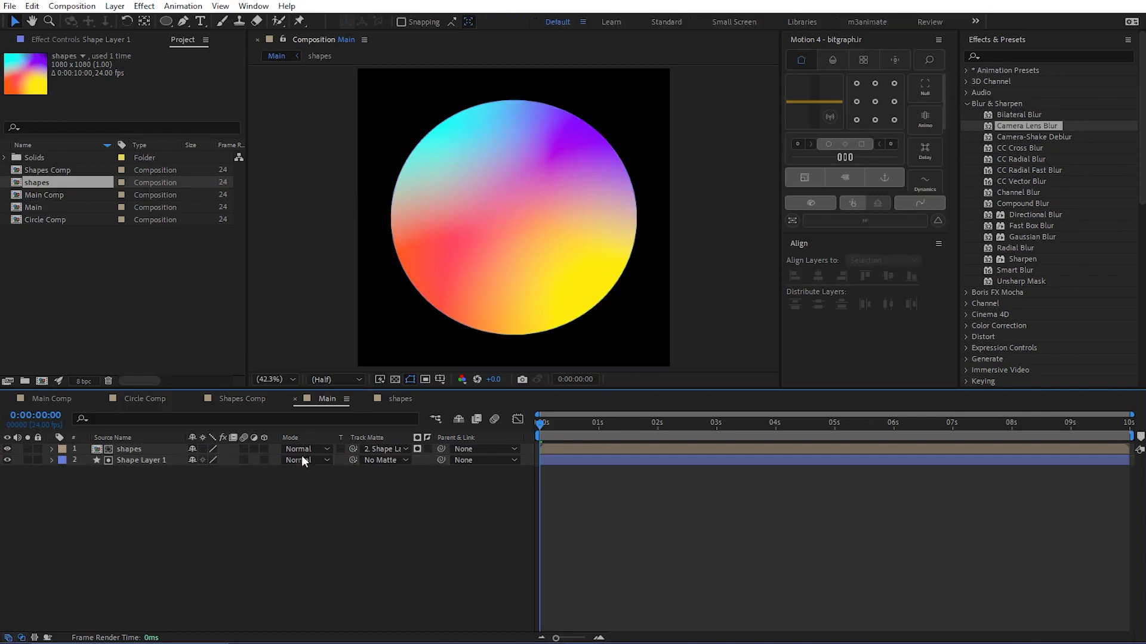
{"action": "left_click", "coordinate": [399, 398]}
{"action": "left_click_drag", "start_coordinate": [549, 425], "coordinate": [719, 430]}
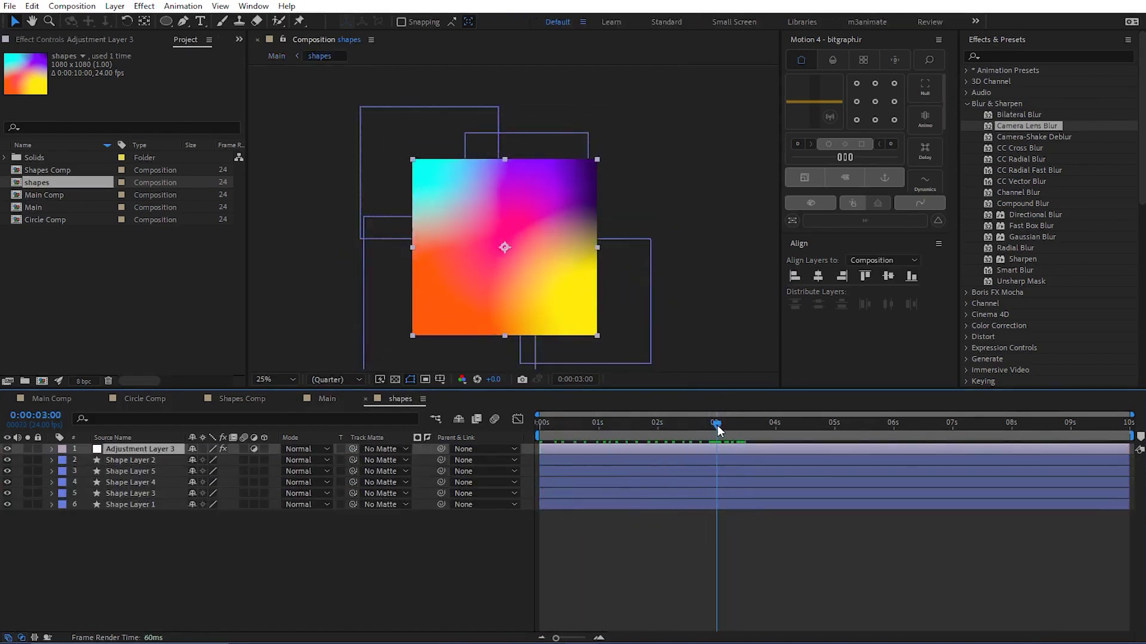
{"action": "left_click", "coordinate": [327, 399]}
{"action": "left_click", "coordinate": [427, 512]}
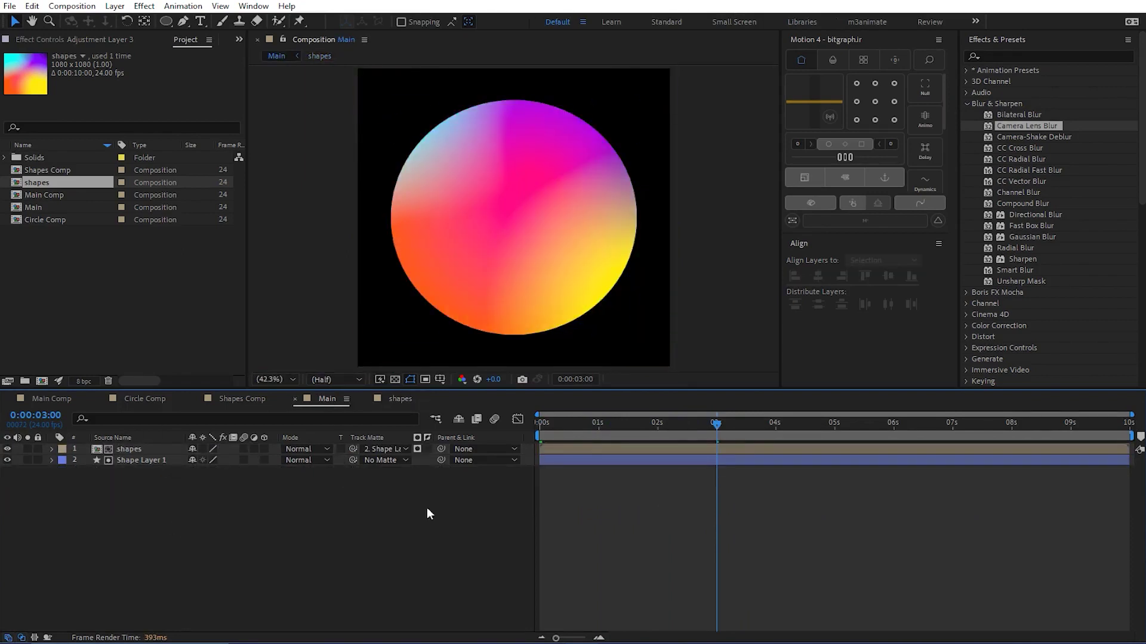
Set Main's preview resolution to Quarter and play the animated gradient circle
{"action": "key", "text": "space"}
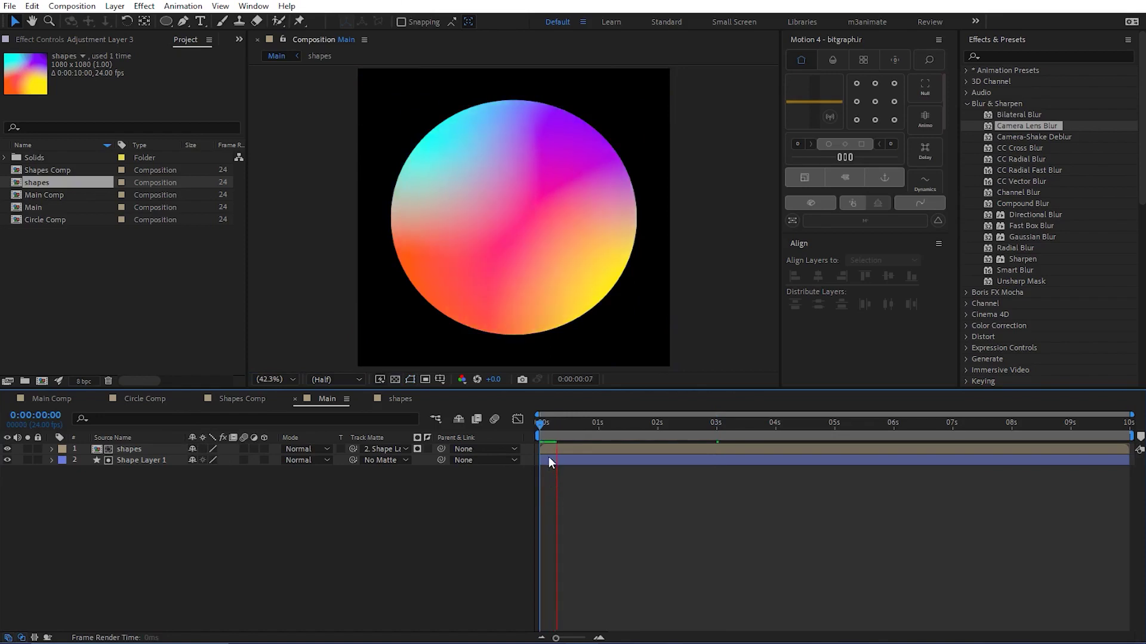
{"action": "key", "text": "space"}
{"action": "left_click", "coordinate": [334, 380]}
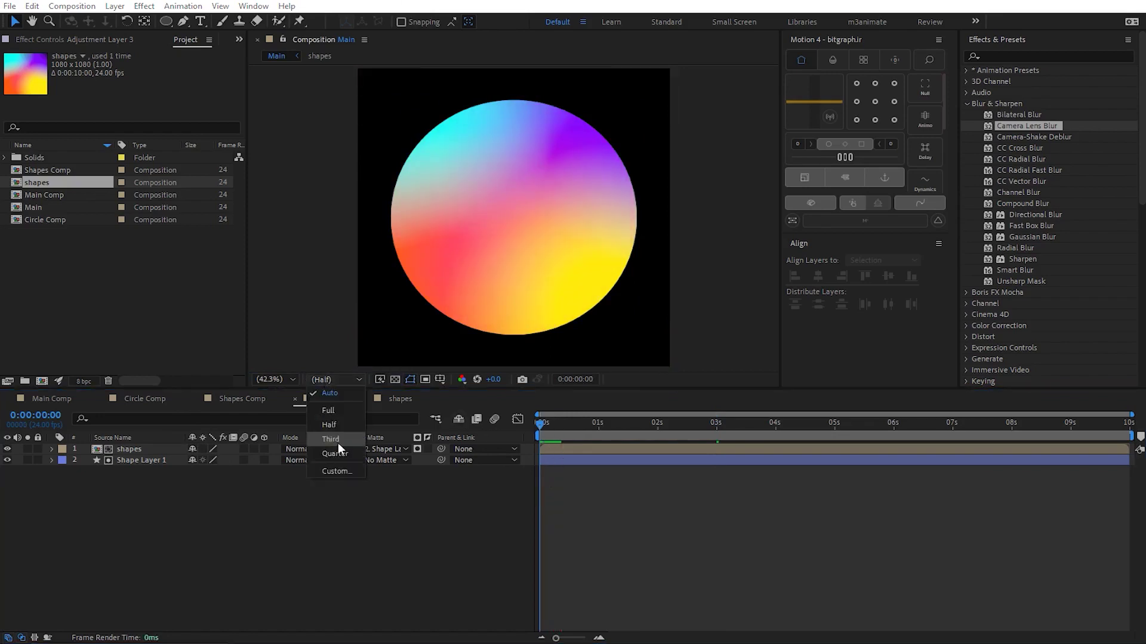
{"action": "left_click", "coordinate": [339, 452]}
{"action": "key", "text": "space"}
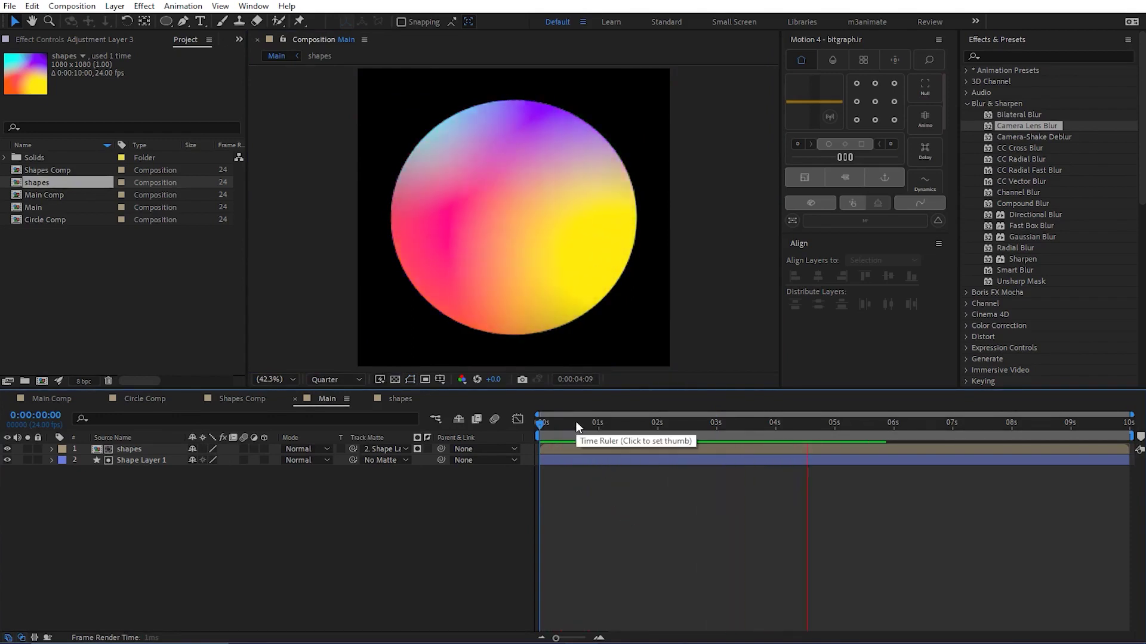
In the shapes comp, undo the accidental adjustment layer move and lock the adjustment layer
{"action": "key", "text": "space"}
{"action": "left_click", "coordinate": [411, 399]}
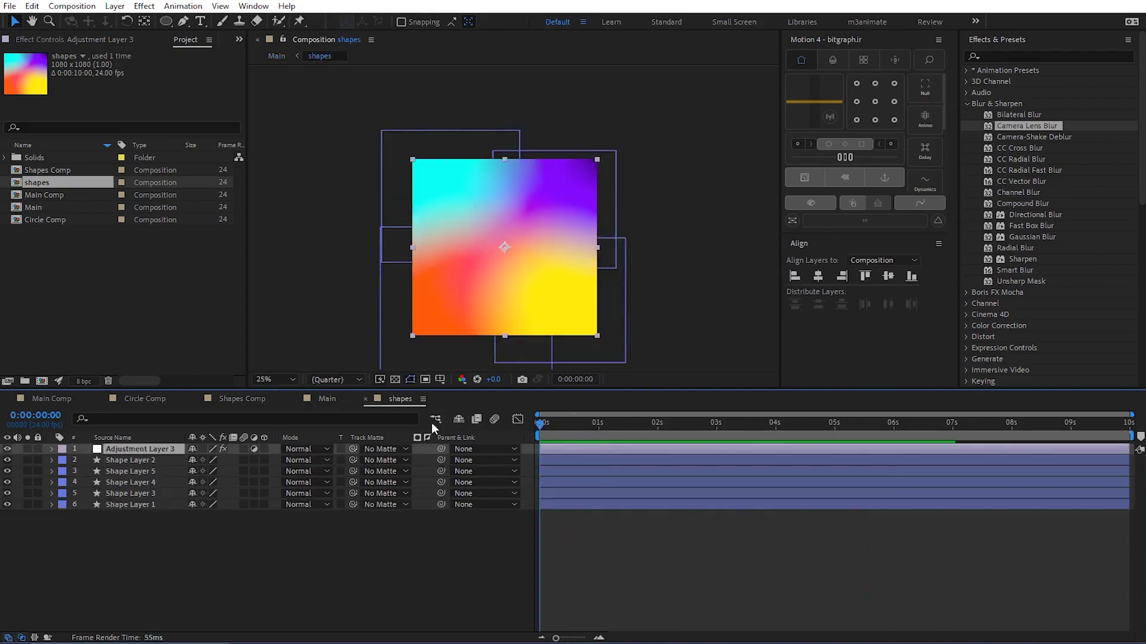
{"action": "left_click", "coordinate": [686, 549]}
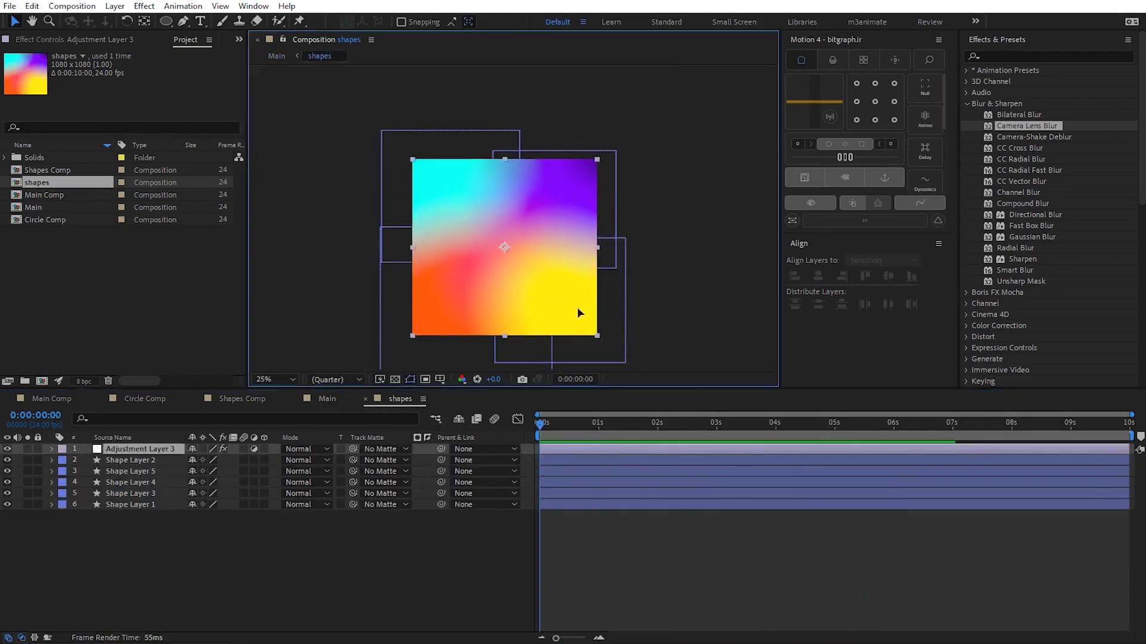
{"action": "left_click_drag", "start_coordinate": [575, 309], "coordinate": [533, 324]}
{"action": "key", "text": "ctrl+z"}
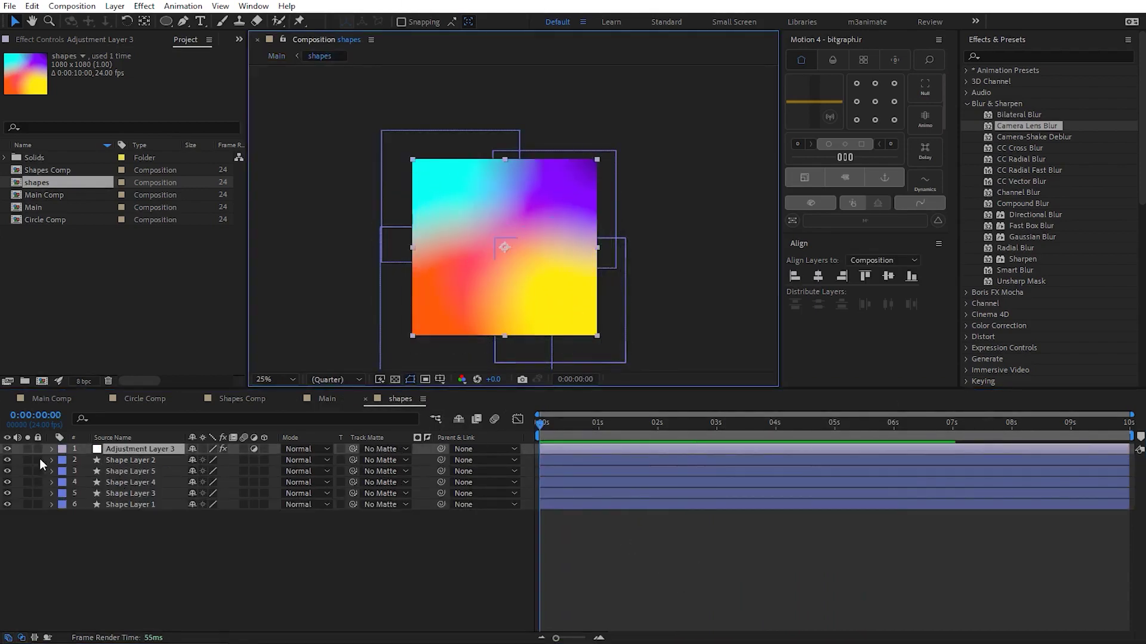
{"action": "left_click", "coordinate": [38, 449]}
Move Shape Layer 5 above Shape Layer 2 in the layer stack
{"action": "left_click", "coordinate": [555, 287]}
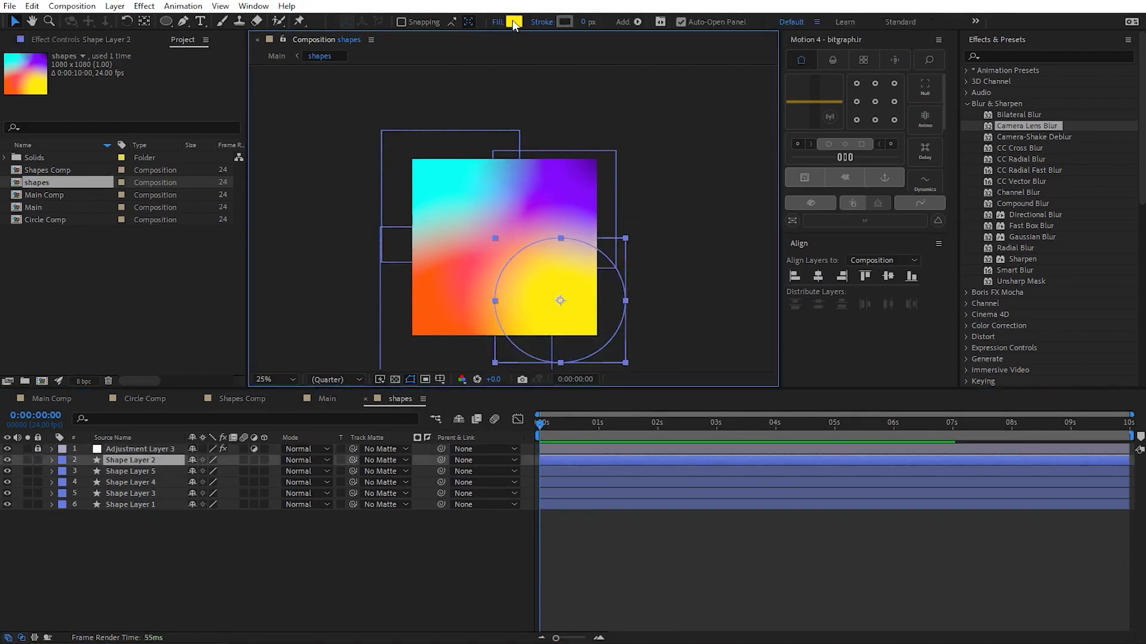
{"action": "left_click", "coordinate": [261, 538]}
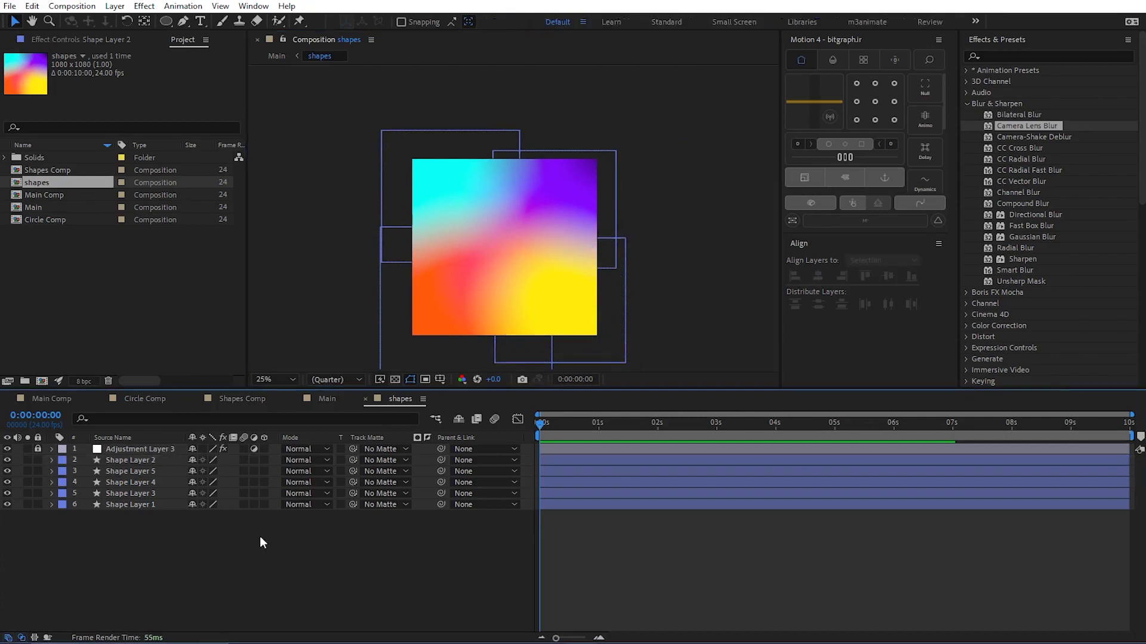
{"action": "left_click", "coordinate": [121, 472]}
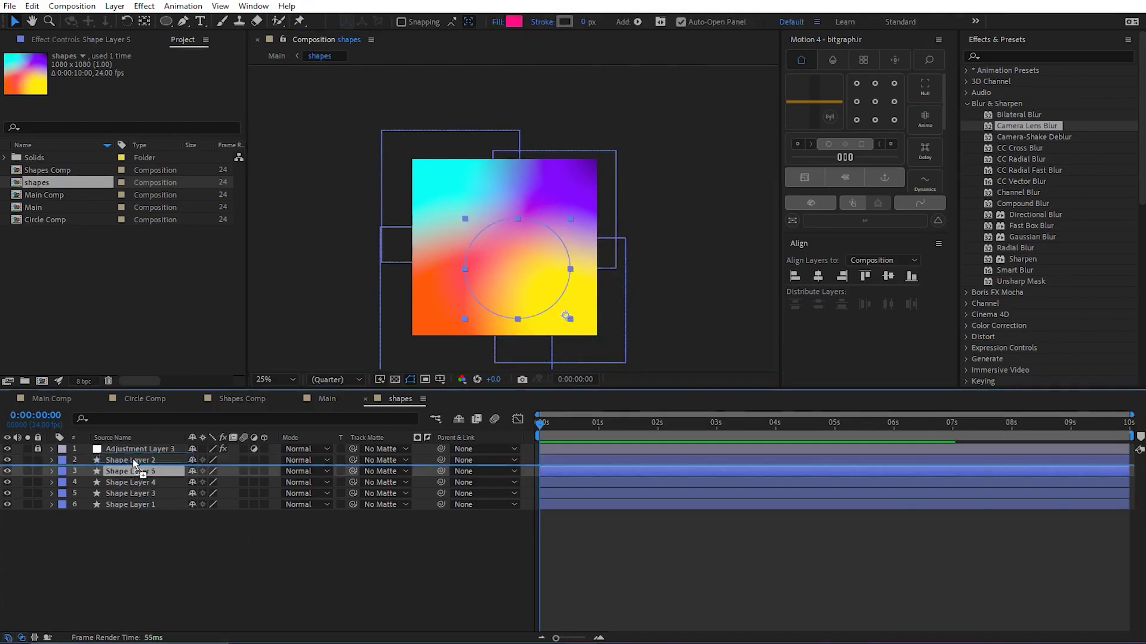
{"action": "left_click_drag", "start_coordinate": [126, 477], "coordinate": [135, 457]}
{"action": "left_click", "coordinate": [238, 566]}
{"action": "left_click", "coordinate": [327, 400]}
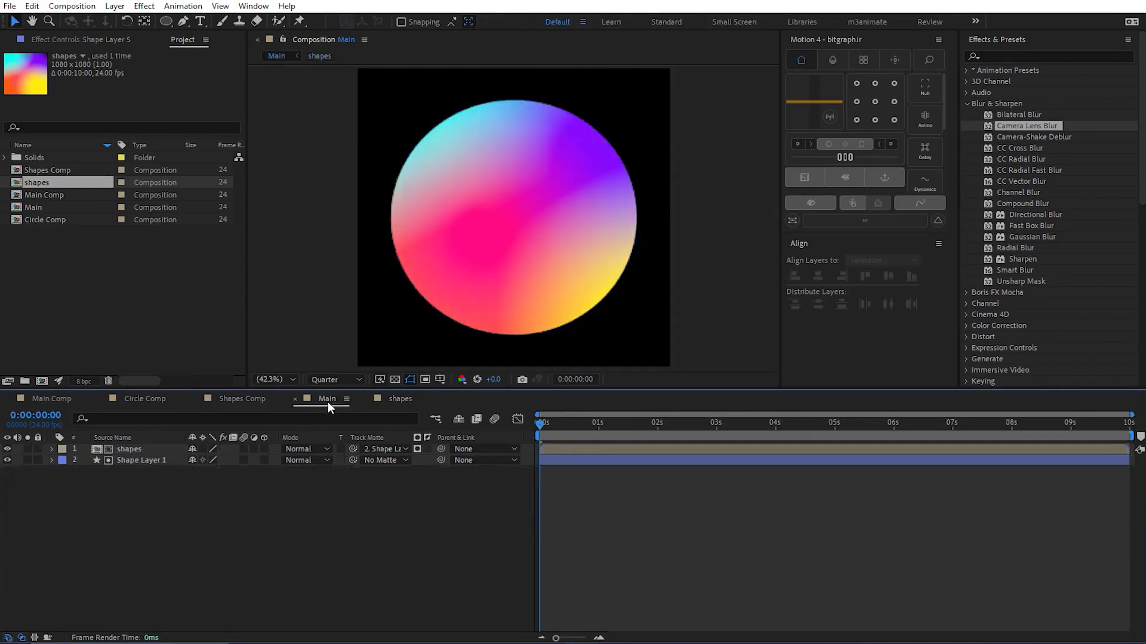
{"action": "key", "text": "space"}
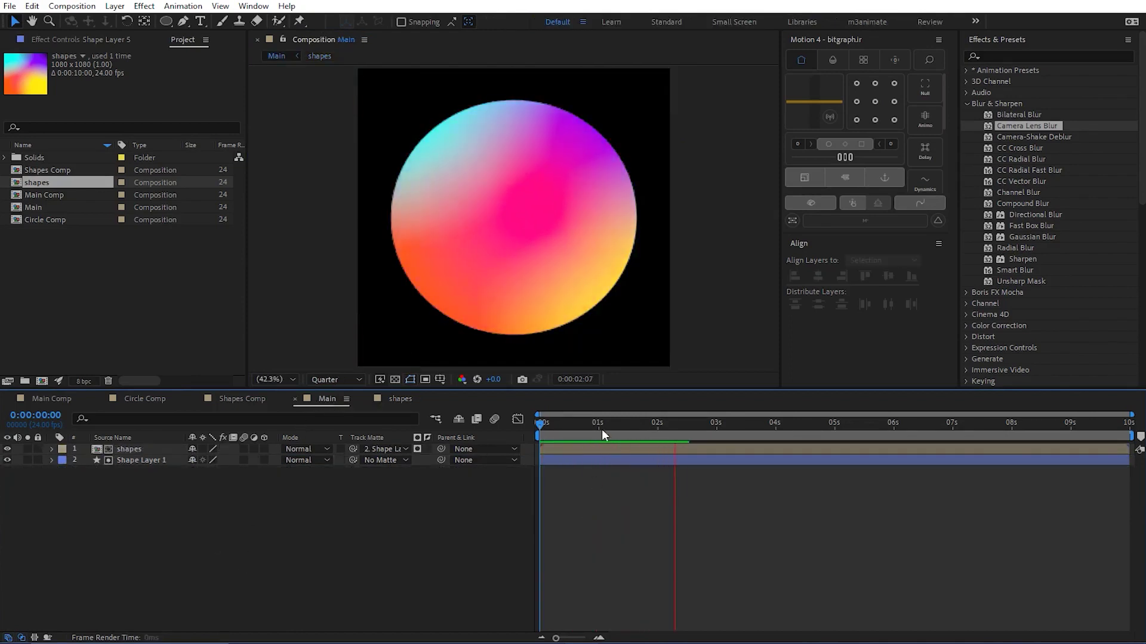
{"action": "key", "text": "space"}
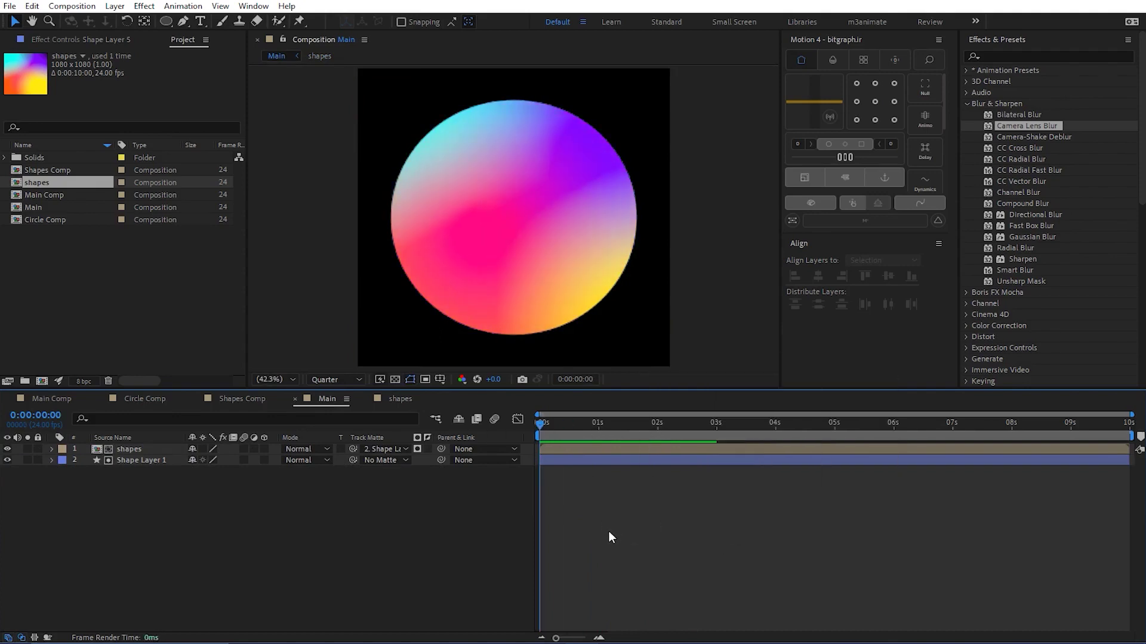
{"action": "left_click", "coordinate": [552, 449]}
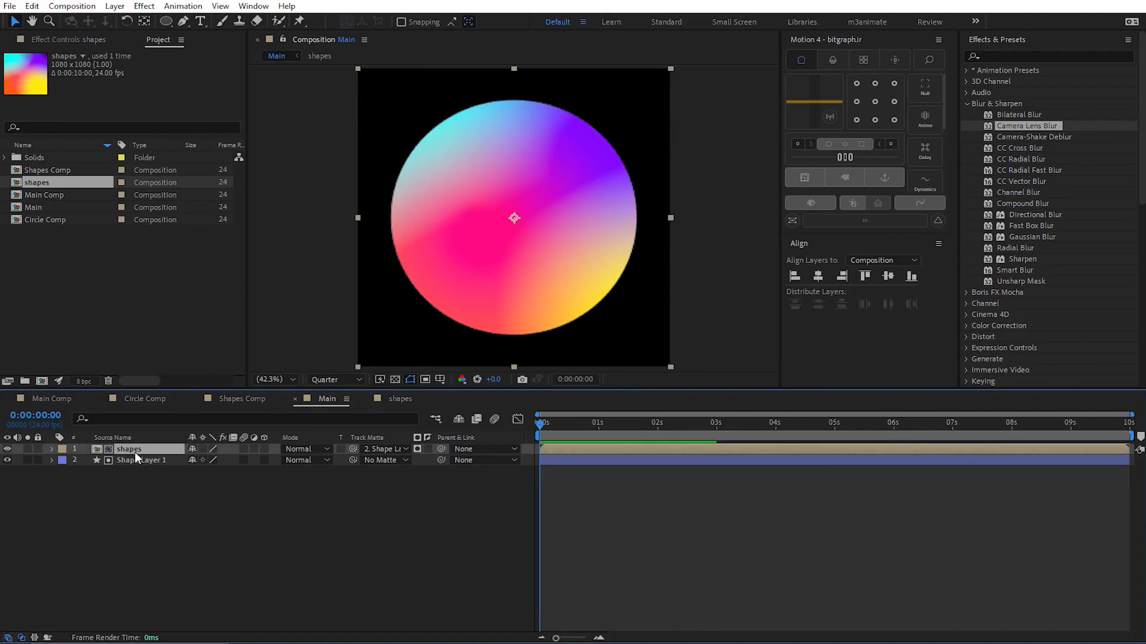
{"action": "left_click", "coordinate": [122, 498]}
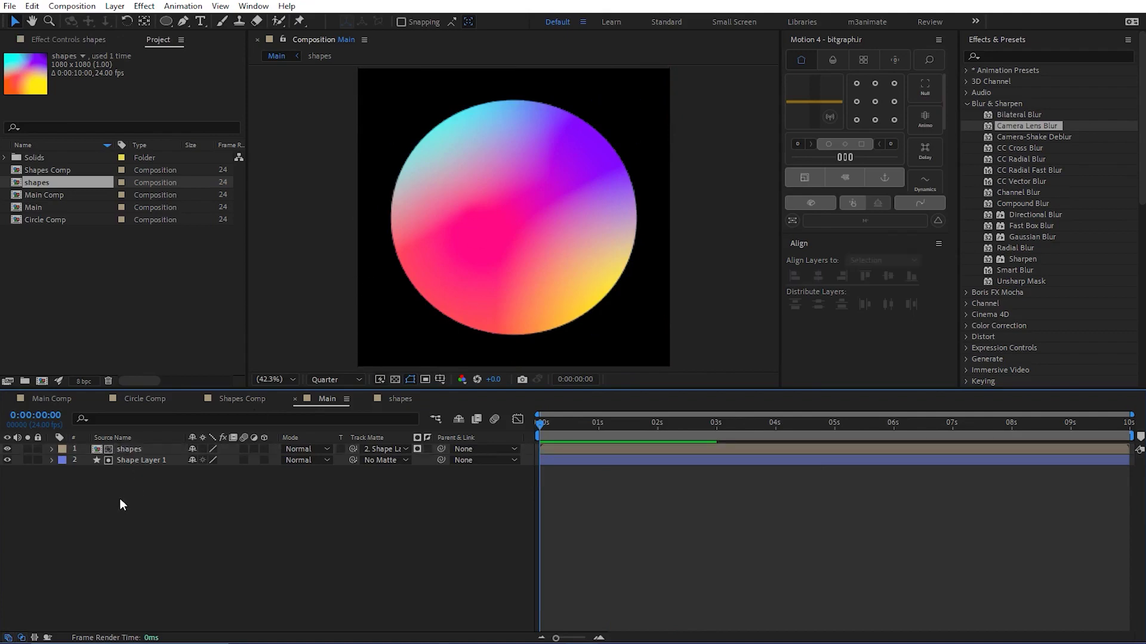
{"action": "key", "text": "ctrl+a"}
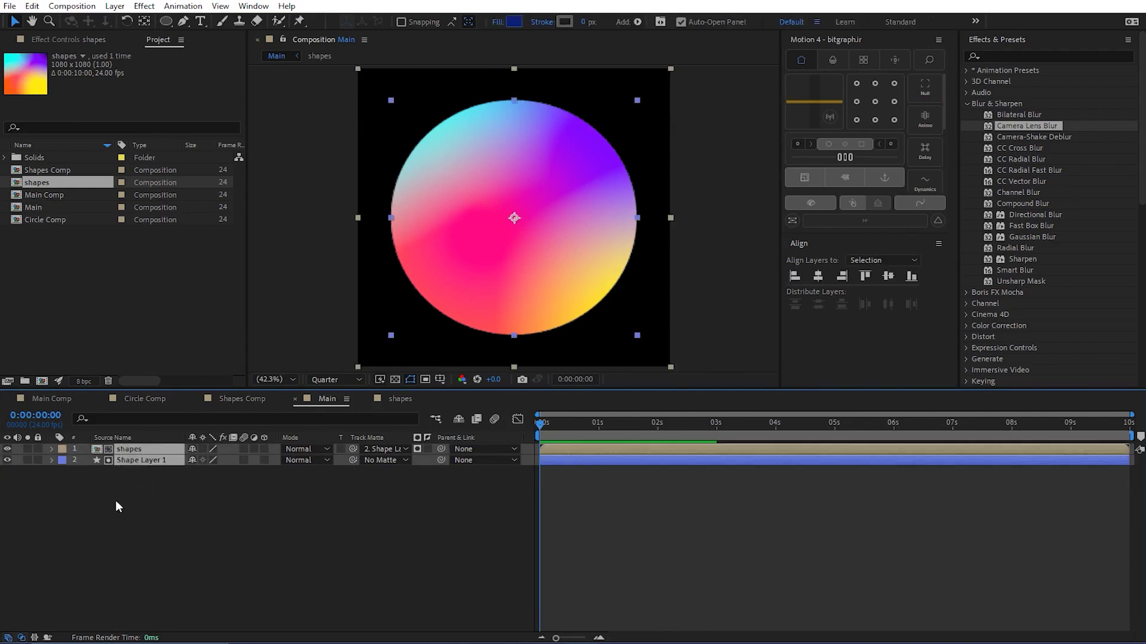
Pre-compose the shapes layer and Shape Layer 1 into a new composition named 'Circle'
{"action": "left_click", "coordinate": [179, 449]}
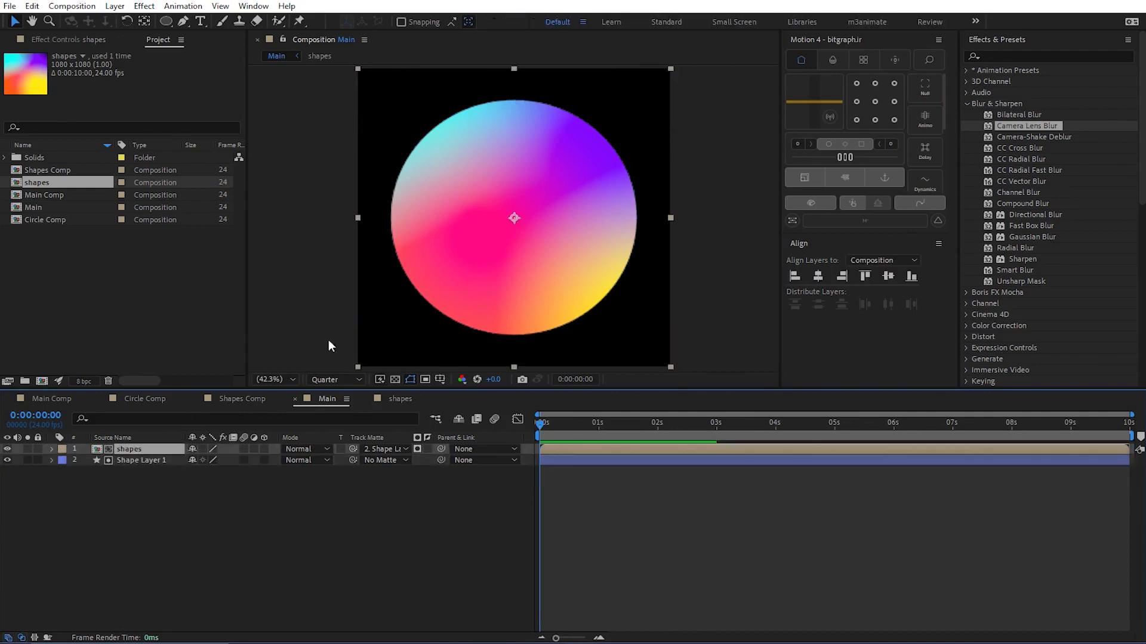
{"action": "mouse_move", "coordinate": [542, 263]}
{"action": "left_mouse_down"}
{"action": "mouse_move", "coordinate": [502, 243]}
{"action": "mouse_move", "coordinate": [495, 277]}
{"action": "left_mouse_up"}
{"action": "key", "text": "ctrl+z"}
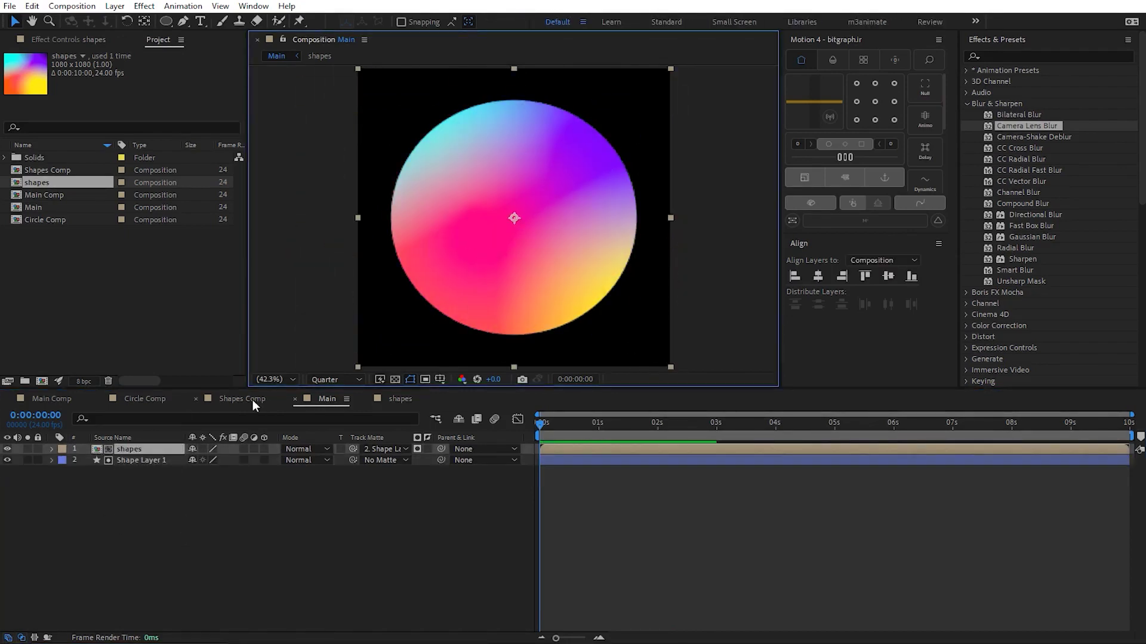
{"action": "left_click", "coordinate": [130, 460]}
{"action": "left_click_drag", "start_coordinate": [116, 511], "coordinate": [159, 451]}
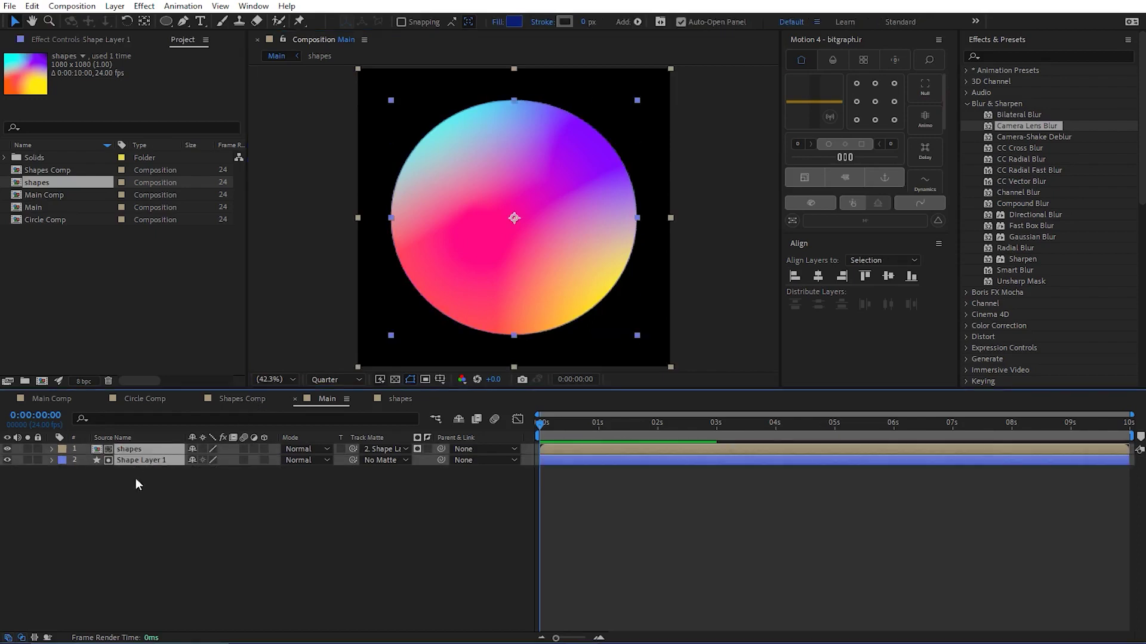
{"action": "key", "text": "ctrl+shift+c"}
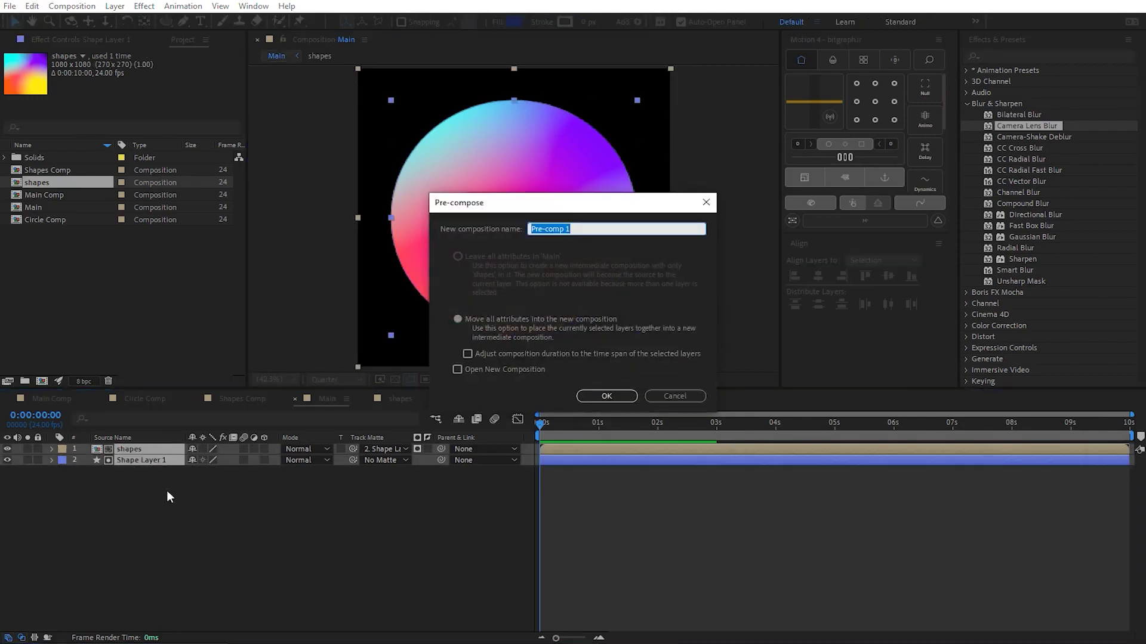
{"action": "type", "text": "Circle"}
{"action": "key", "text": "Return"}
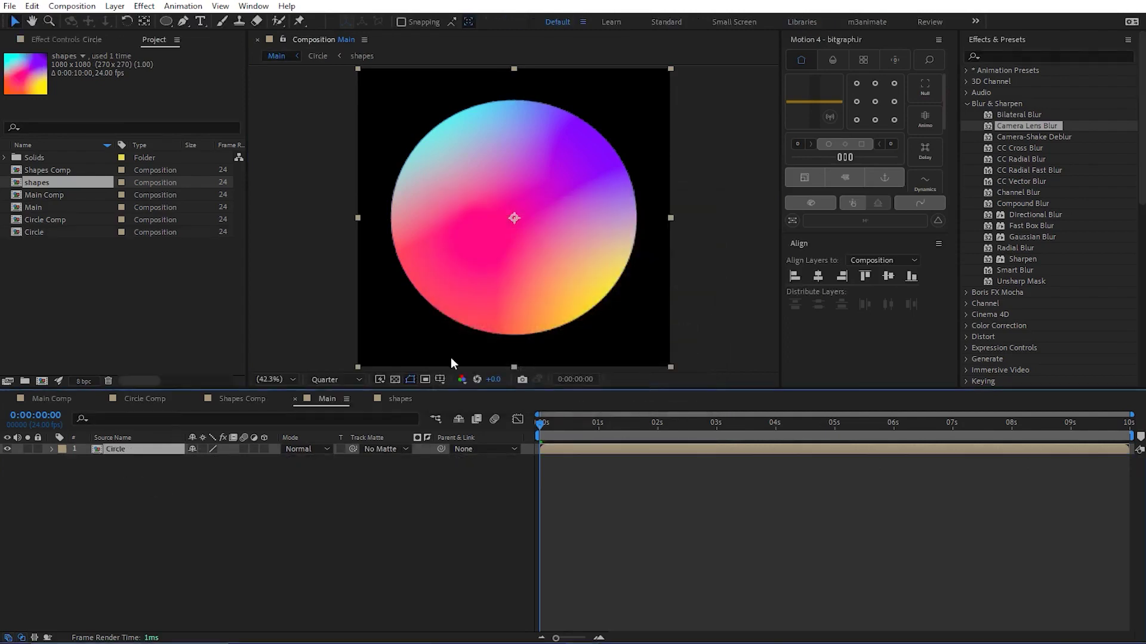
Add an Inner Glow to the Circle layer with Vivid Light blending, 75% opacity and size 177
{"action": "left_click", "coordinate": [532, 249]}
{"action": "right_click", "coordinate": [128, 450]}
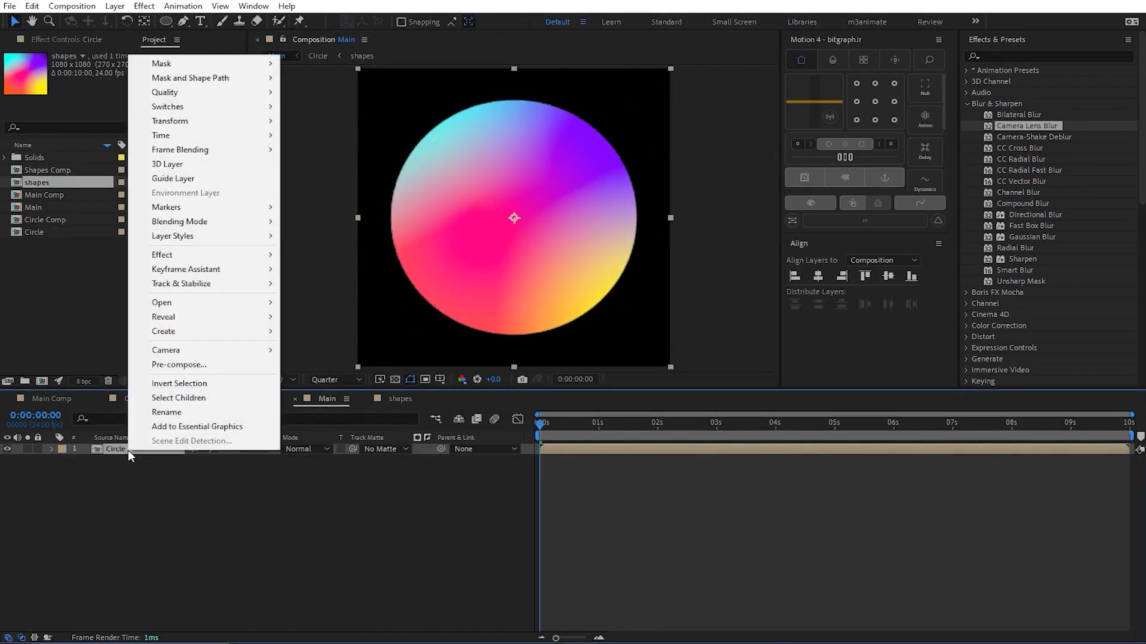
{"action": "mouse_move", "coordinate": [179, 238]}
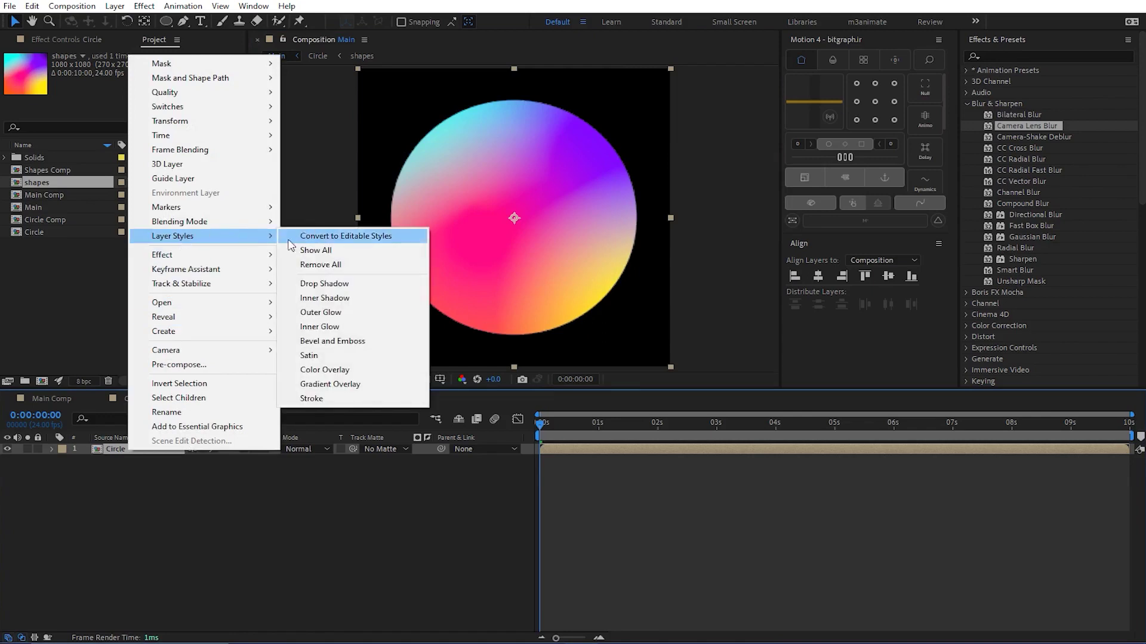
{"action": "left_click", "coordinate": [360, 327]}
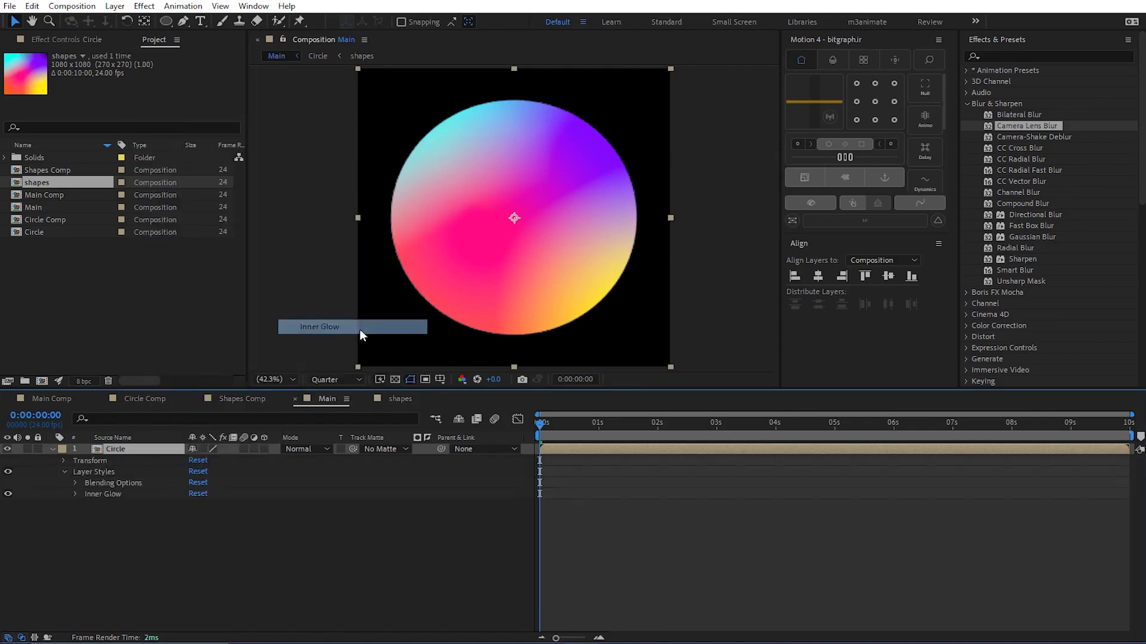
{"action": "left_click", "coordinate": [76, 494]}
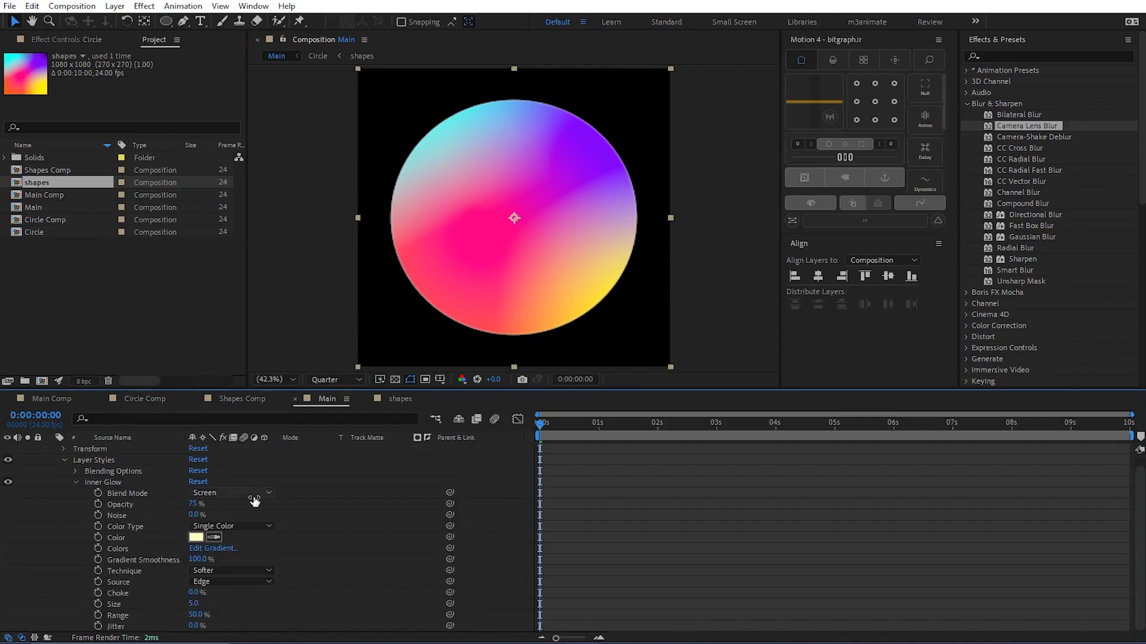
{"action": "left_click", "coordinate": [233, 493]}
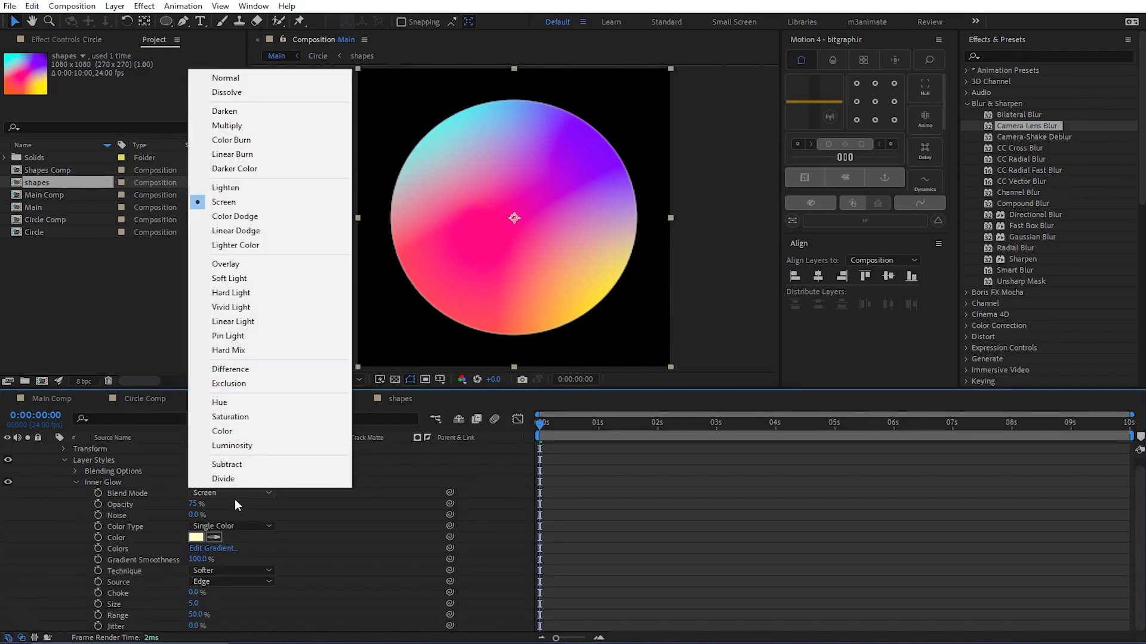
{"action": "left_click", "coordinate": [283, 309]}
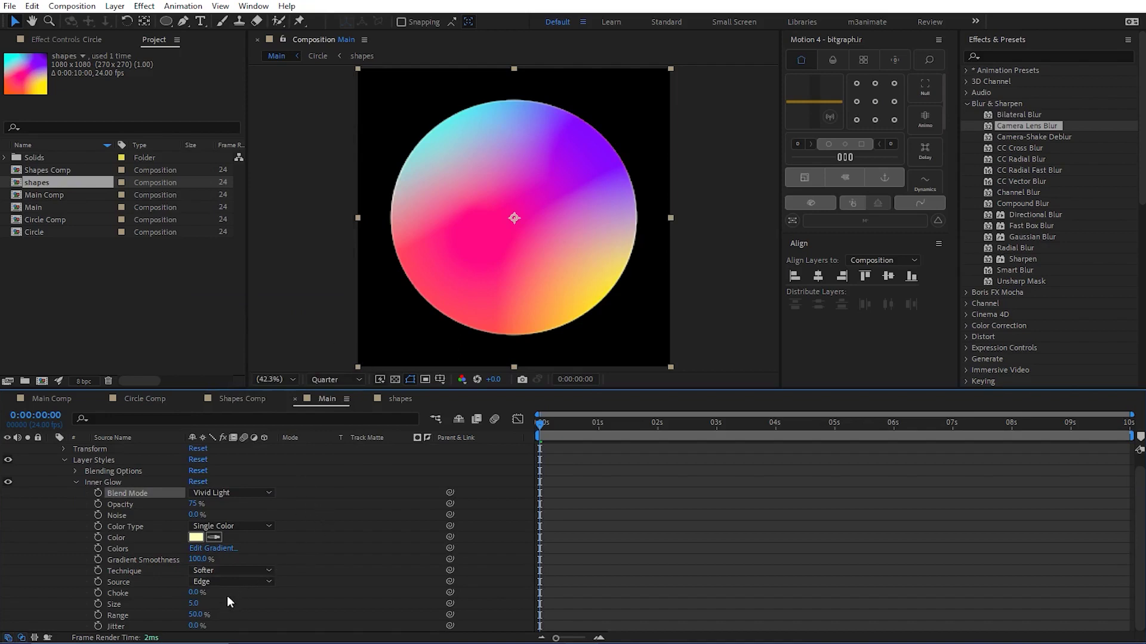
{"action": "left_click_drag", "start_coordinate": [195, 607], "coordinate": [291, 603]}
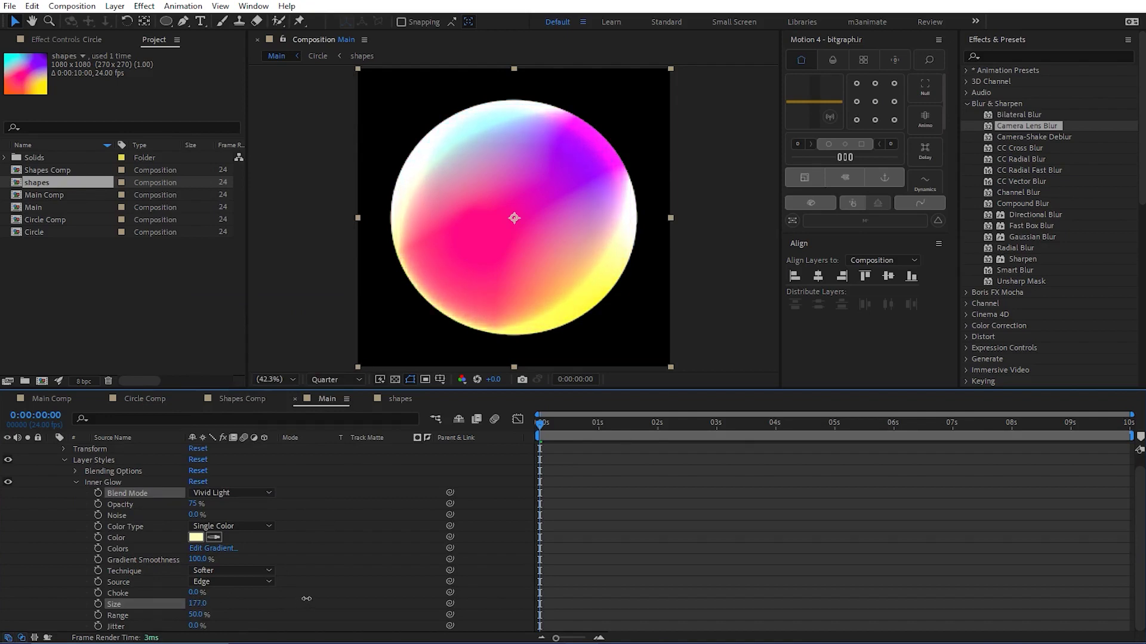
{"action": "key", "text": "space"}
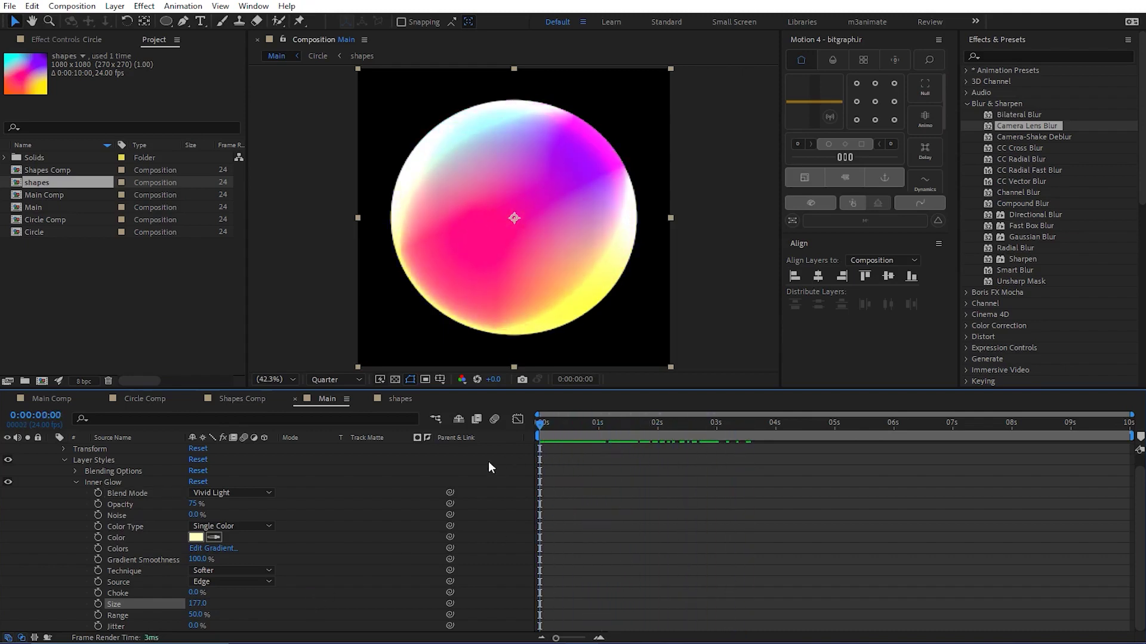
{"action": "left_click", "coordinate": [70, 482]}
Create a comp-size 050F22 dark navy solid and place it below the Circle layer
{"action": "left_click", "coordinate": [76, 482]}
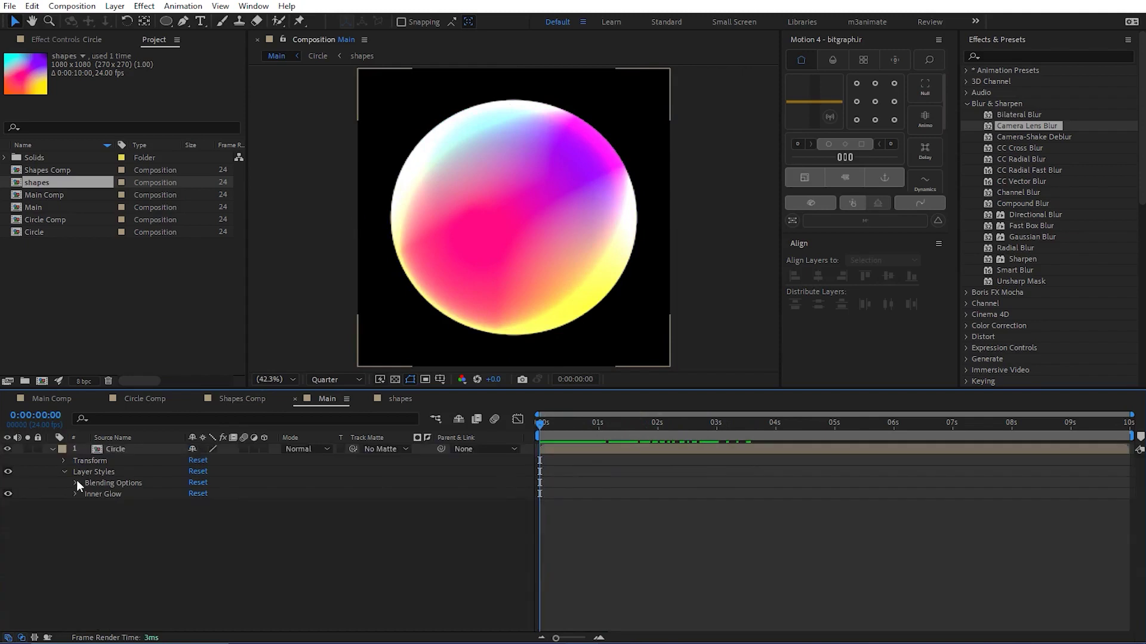
{"action": "key", "text": "comma"}
{"action": "key", "text": "comma"}
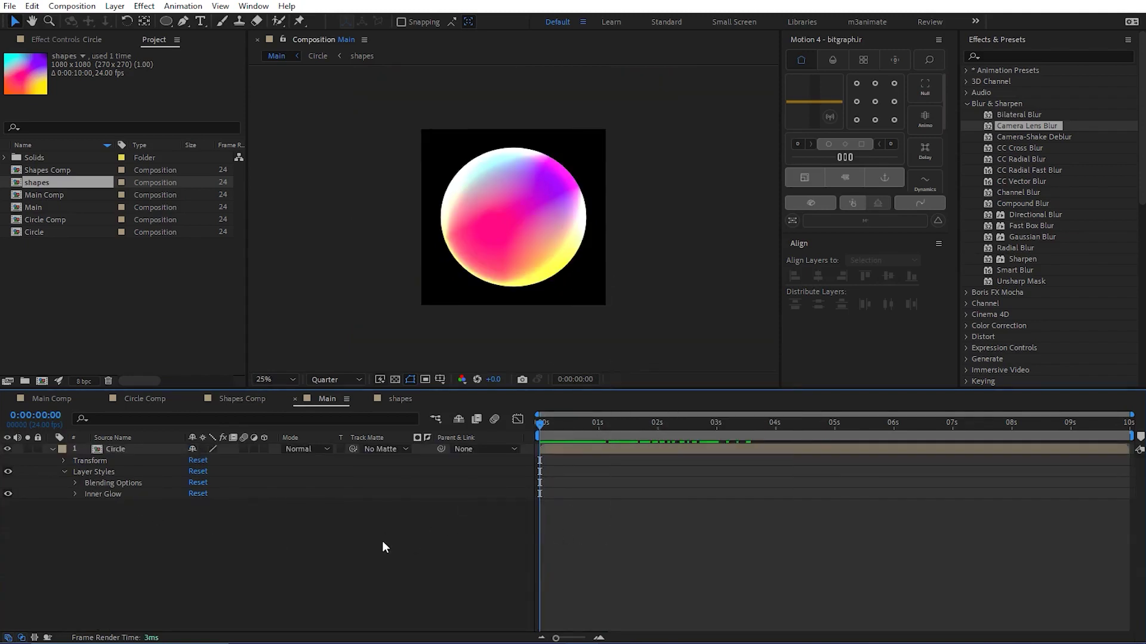
{"action": "key", "text": "ctrl+y"}
{"action": "left_click", "coordinate": [848, 338]}
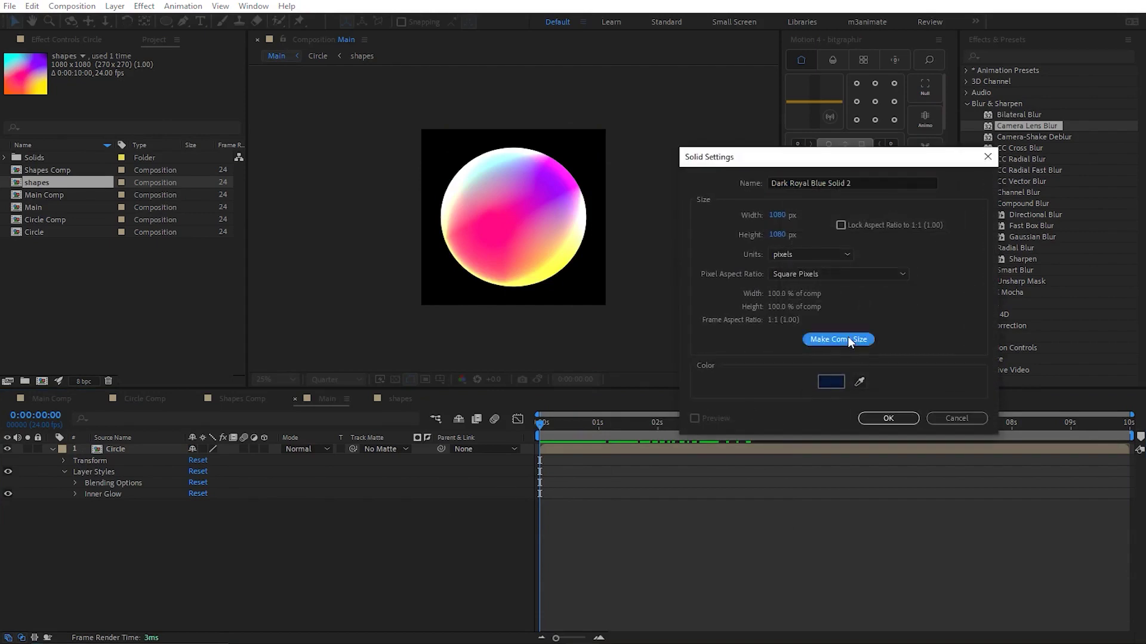
{"action": "left_click", "coordinate": [829, 382]}
{"action": "left_click_drag", "start_coordinate": [780, 358], "coordinate": [786, 358]}
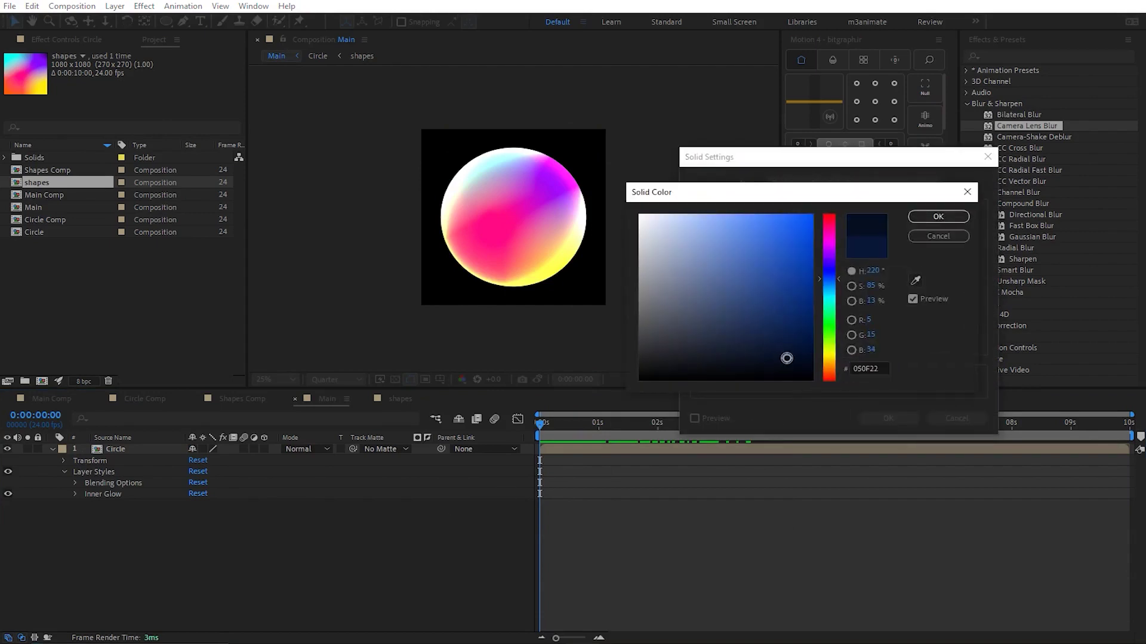
{"action": "left_click", "coordinate": [938, 216]}
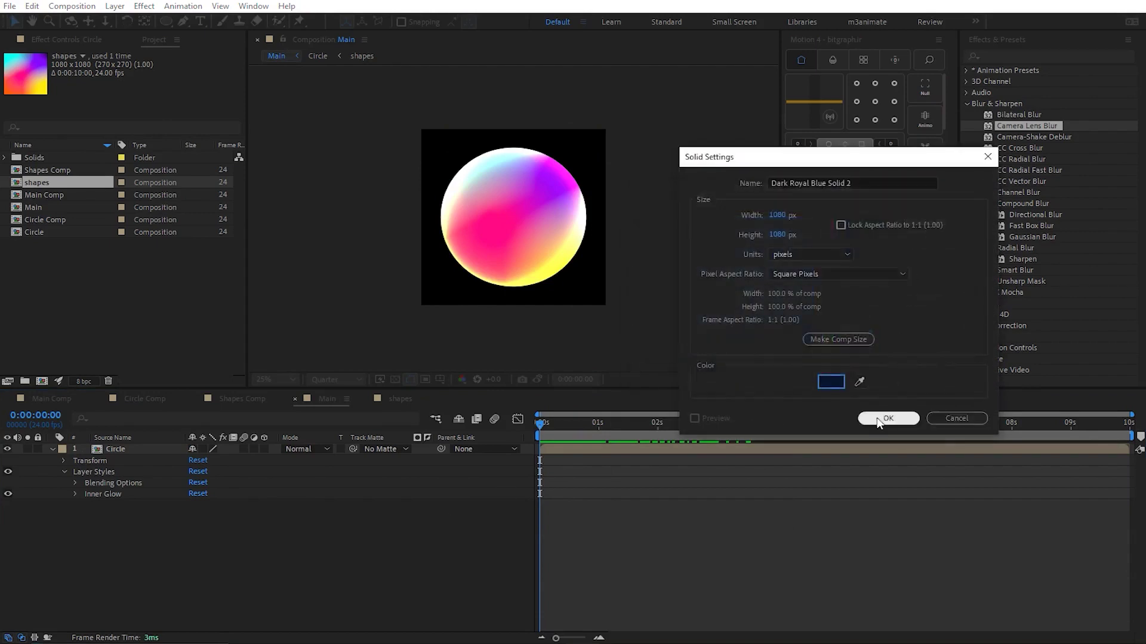
{"action": "left_click", "coordinate": [887, 418]}
{"action": "left_click_drag", "start_coordinate": [123, 452], "coordinate": [125, 514]}
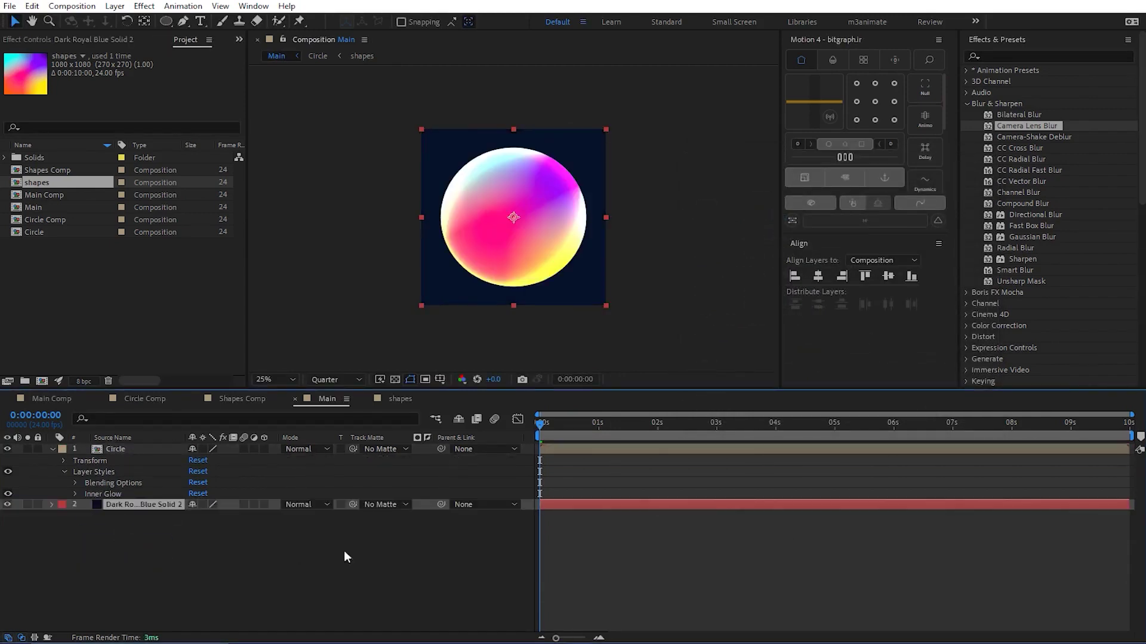
Set the Circle layer's Scale to 75% and fit the comp in the viewer
{"action": "left_click", "coordinate": [127, 449]}
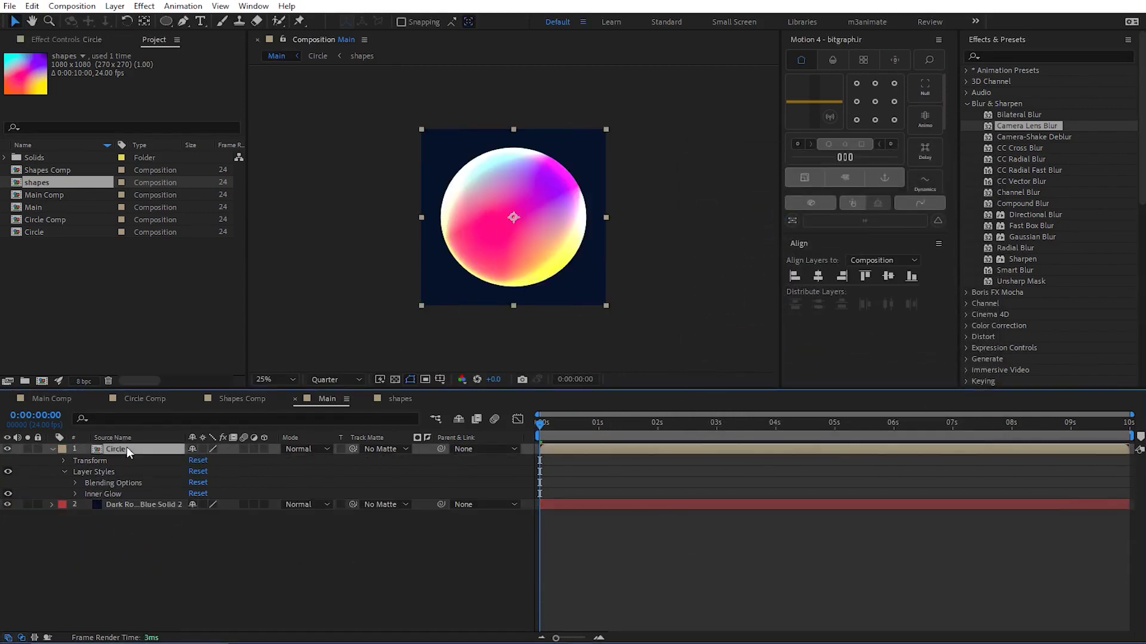
{"action": "key", "text": "s"}
{"action": "left_click", "coordinate": [233, 460]}
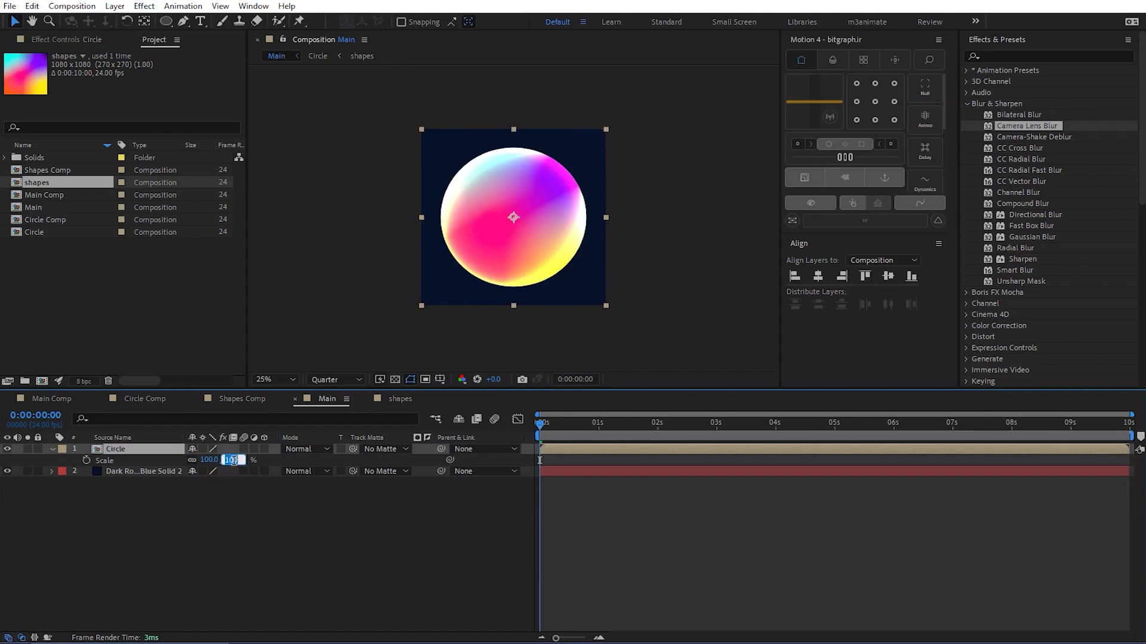
{"action": "type", "text": "5"}
{"action": "key", "text": "Return"}
{"action": "left_click", "coordinate": [232, 514]}
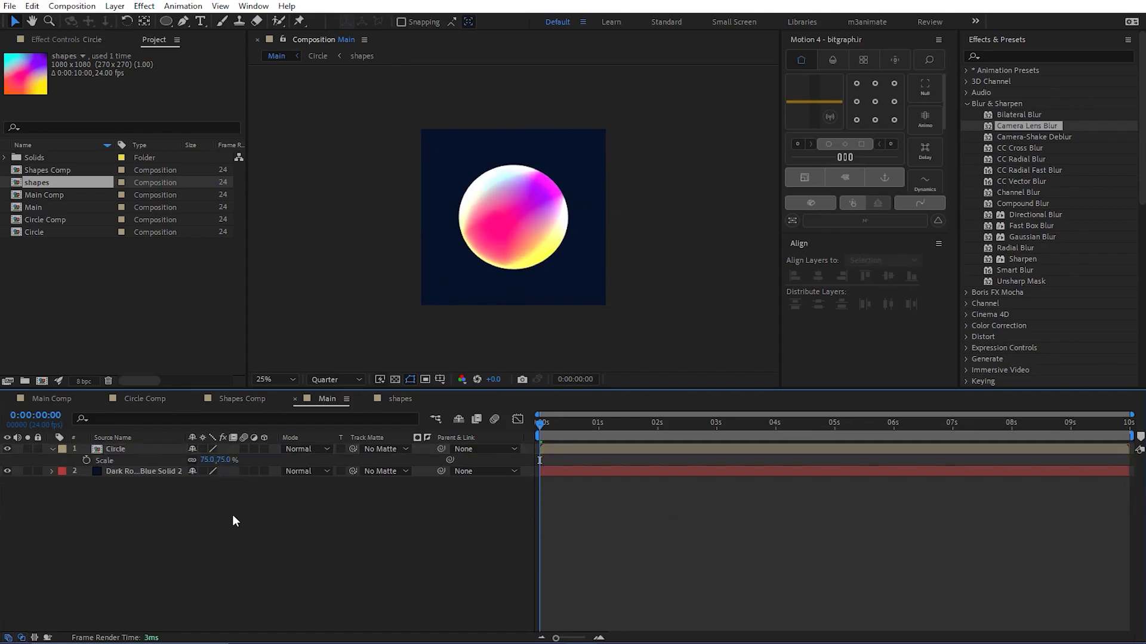
{"action": "key", "text": "shift+slash"}
Add an Outer Glow layer style to the Circle layer at half preview resolution
{"action": "left_click", "coordinate": [127, 448]}
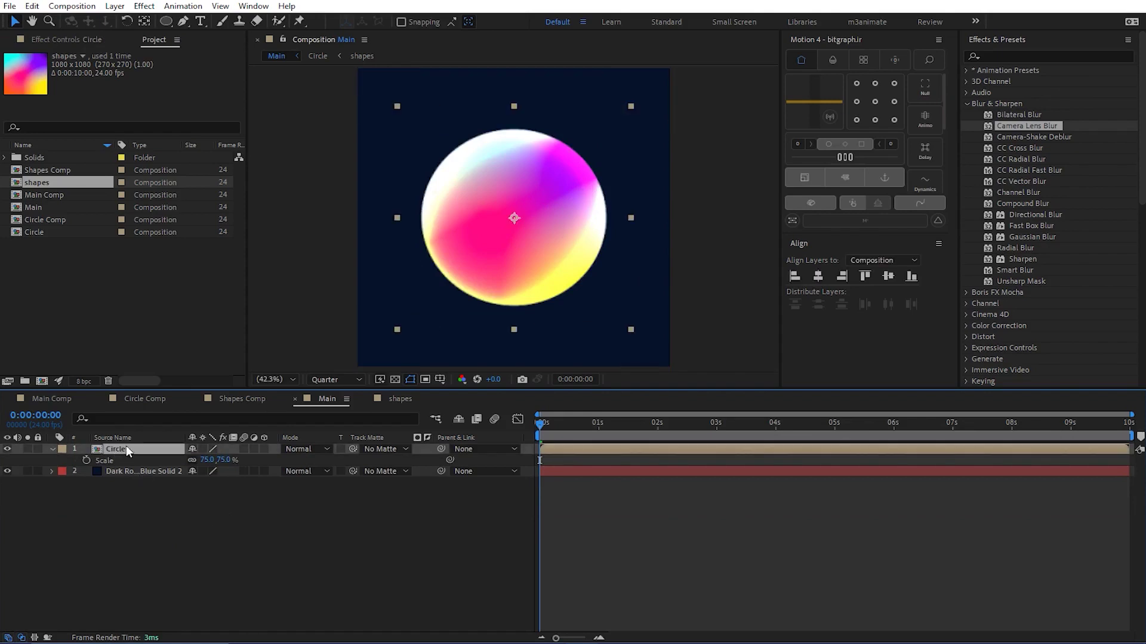
{"action": "right_click", "coordinate": [127, 445]}
{"action": "mouse_move", "coordinate": [182, 233]}
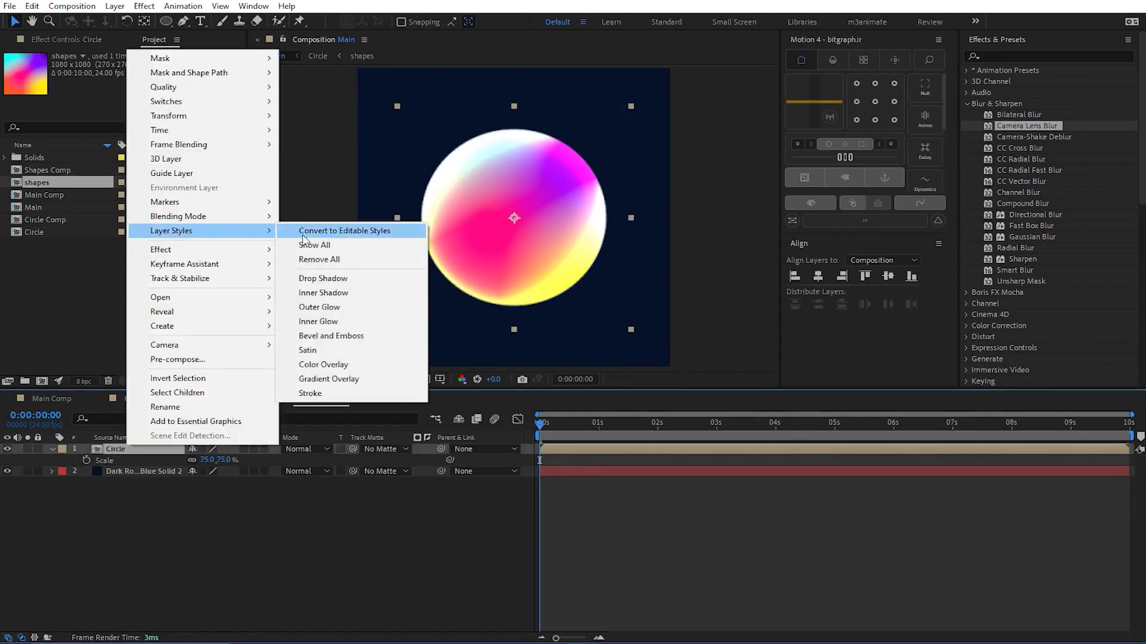
{"action": "left_click", "coordinate": [361, 308]}
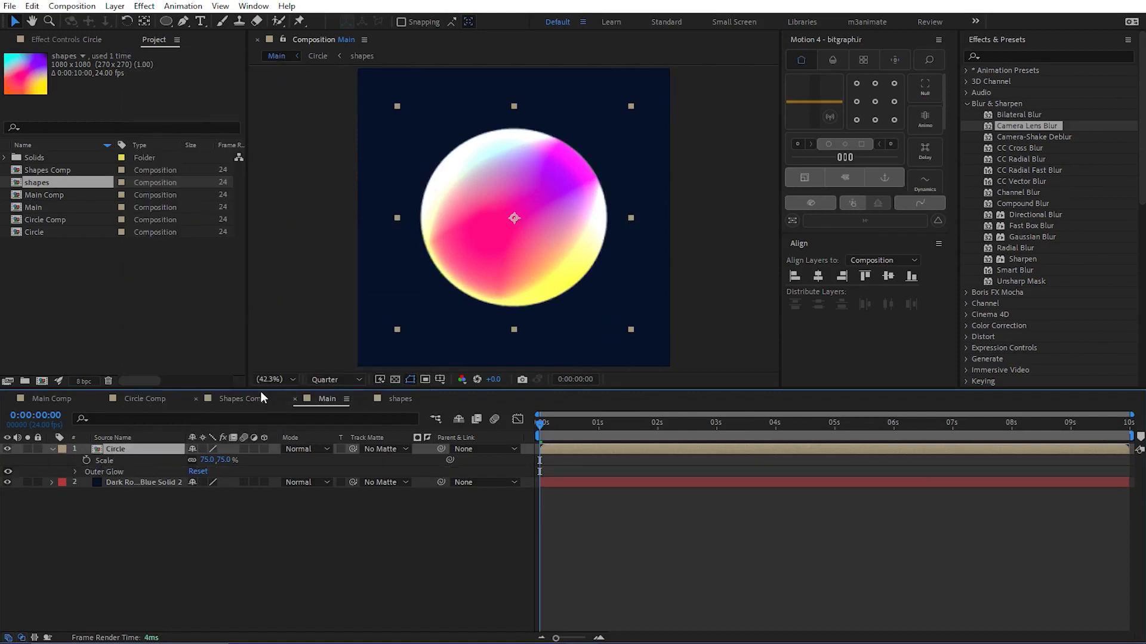
{"action": "left_click", "coordinate": [320, 384]}
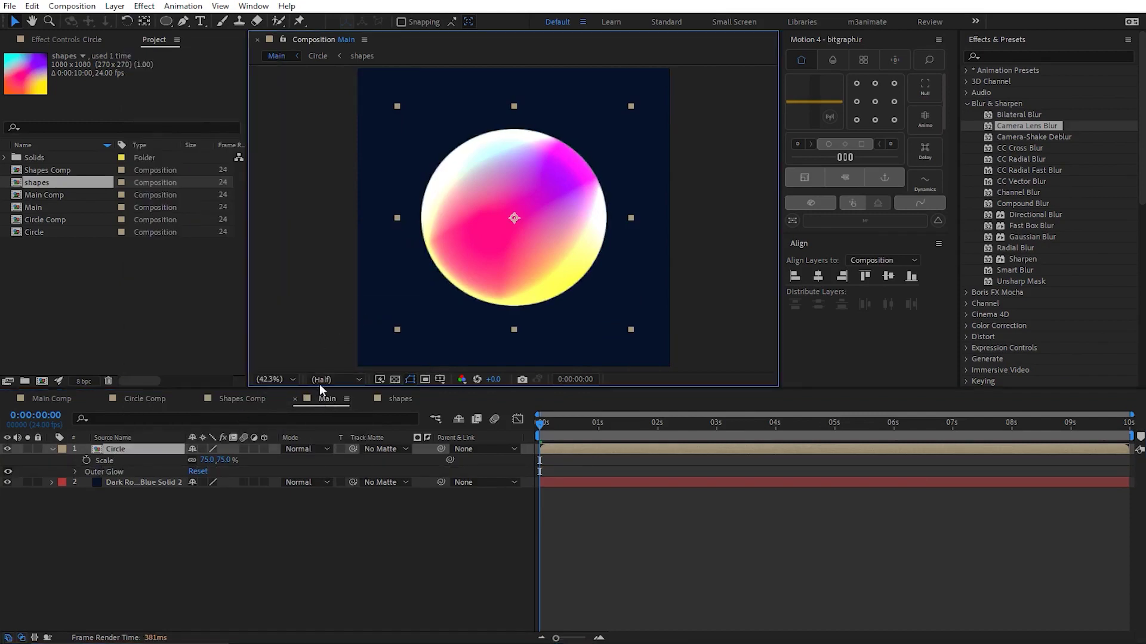
{"action": "left_click", "coordinate": [74, 473]}
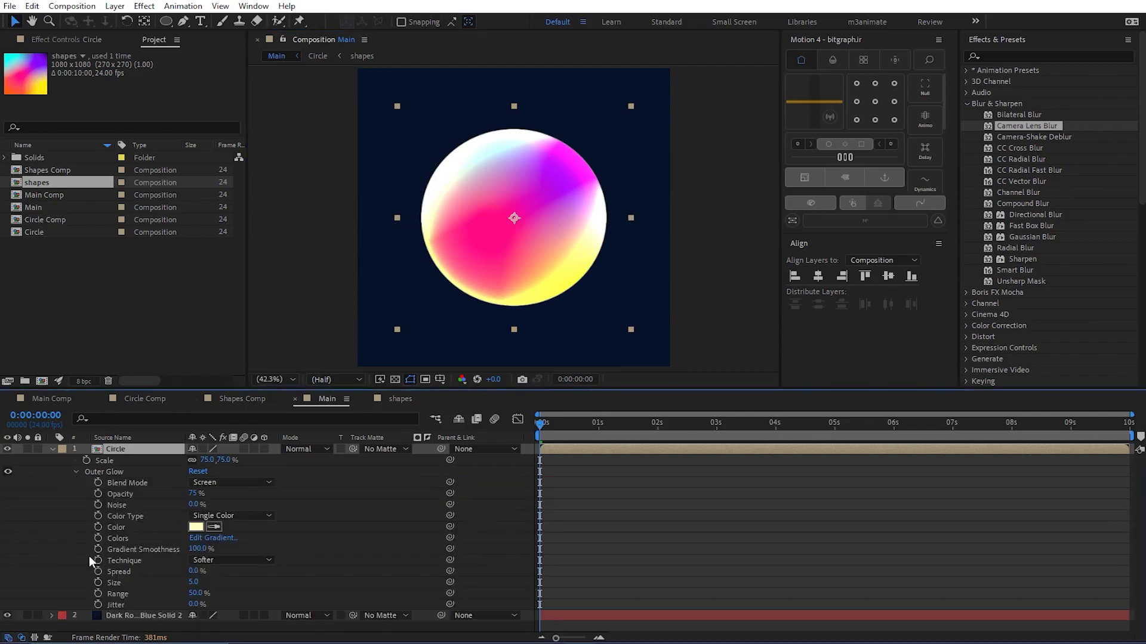
Set the outer glow colour to a saturated purple
{"action": "left_click", "coordinate": [196, 527]}
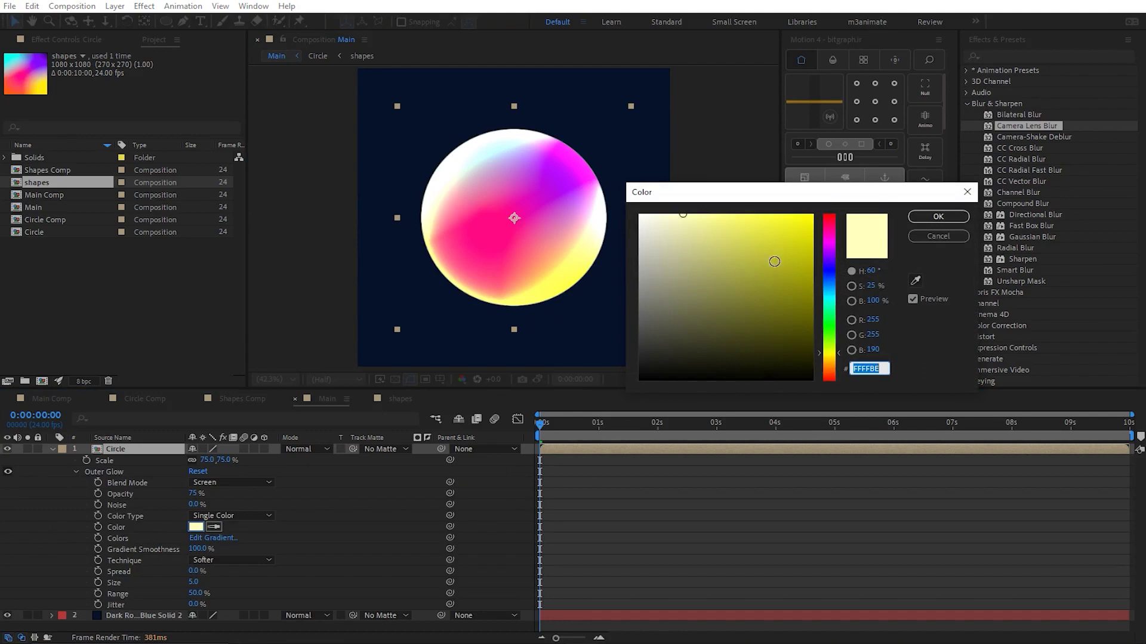
{"action": "left_click", "coordinate": [826, 293]}
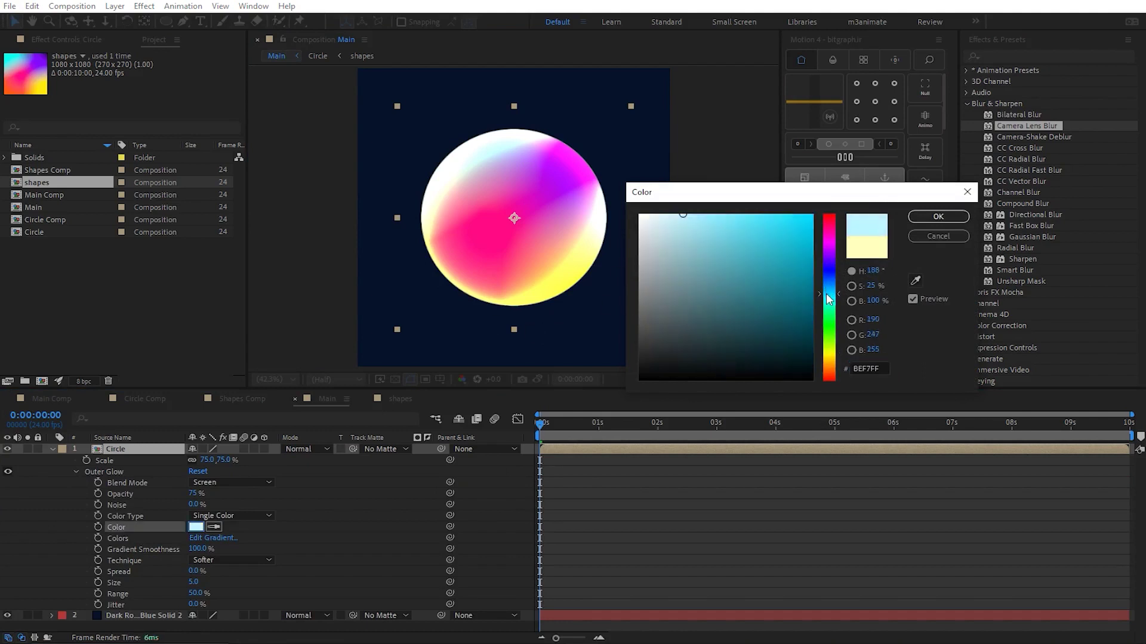
{"action": "left_click_drag", "start_coordinate": [833, 299], "coordinate": [846, 253]}
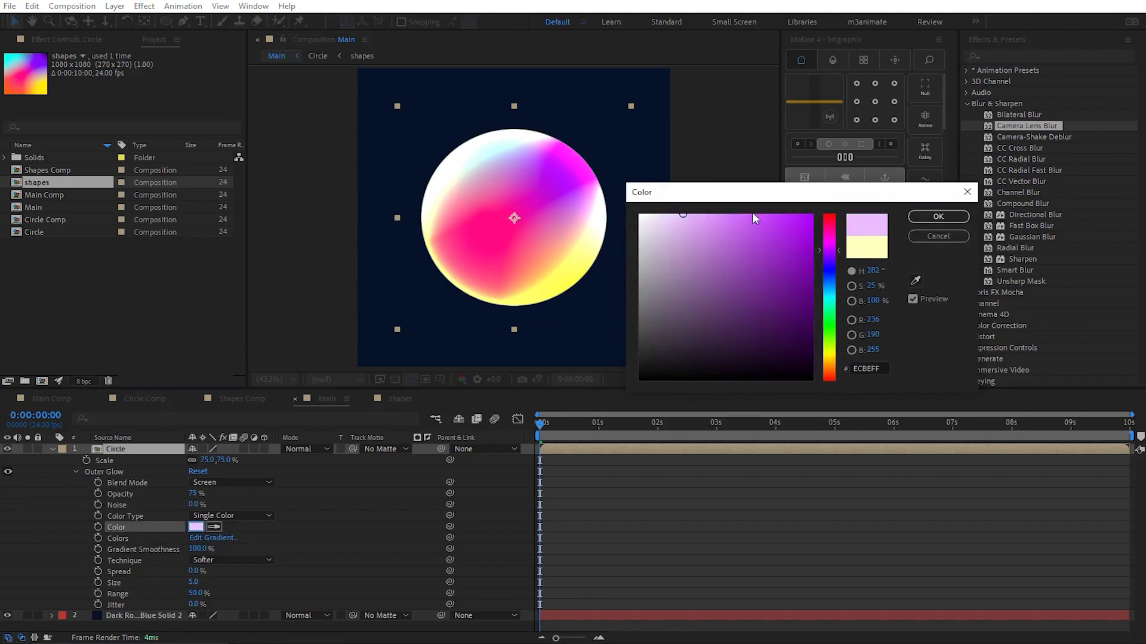
{"action": "left_click_drag", "start_coordinate": [752, 216], "coordinate": [786, 214]}
{"action": "left_click", "coordinate": [955, 218]}
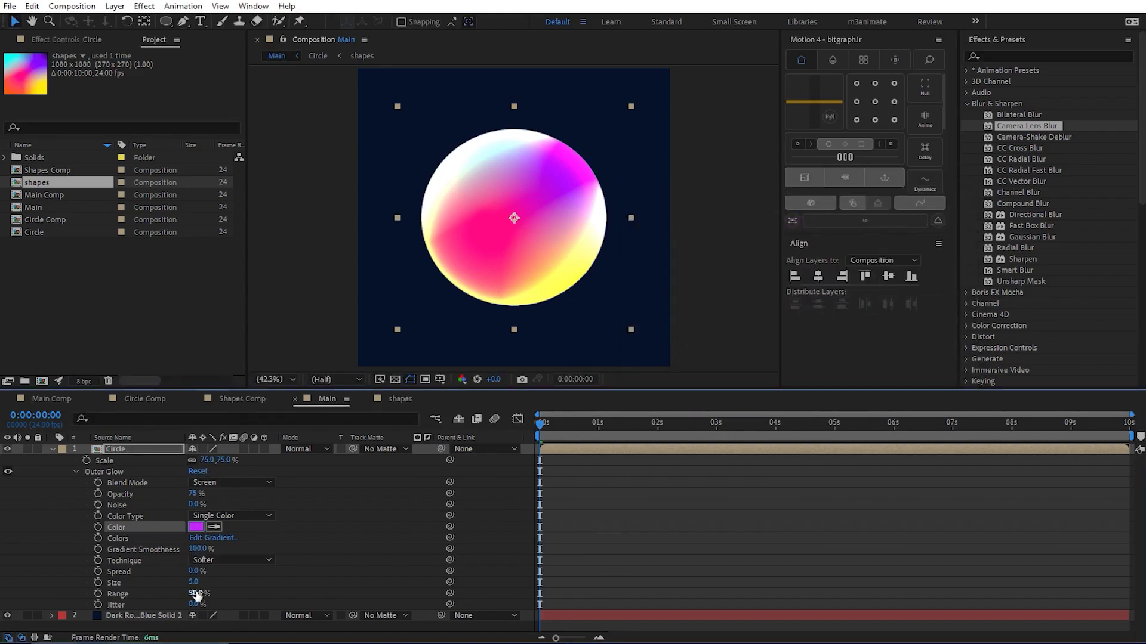
Enlarge the outer glow and set its Range to 85%
{"action": "left_click_drag", "start_coordinate": [202, 581], "coordinate": [253, 578]}
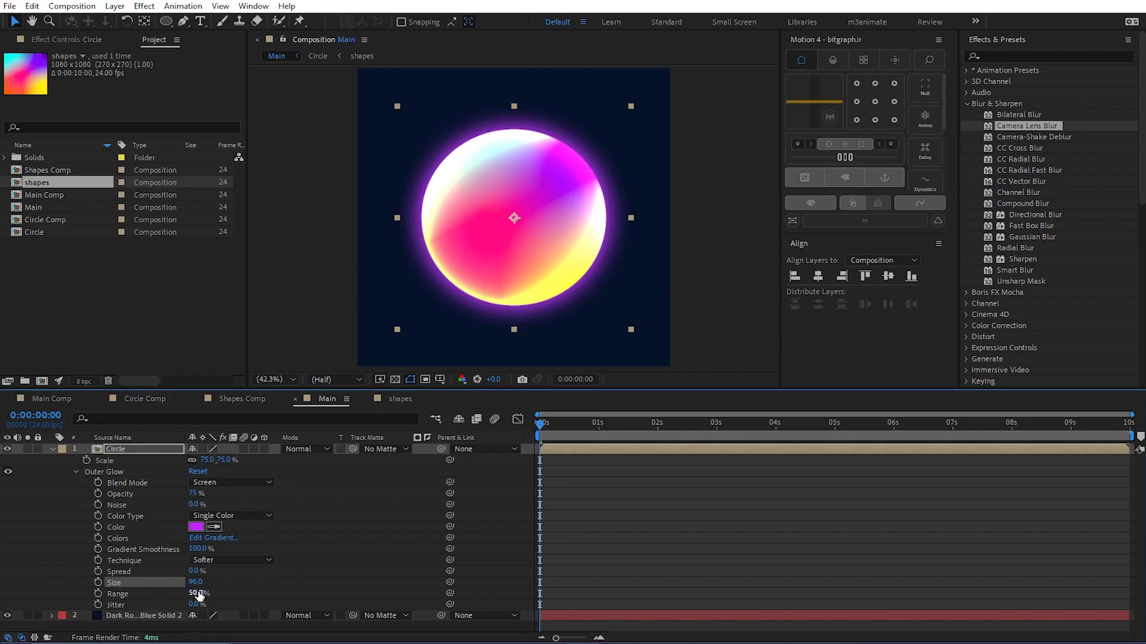
{"action": "mouse_move", "coordinate": [197, 593]}
{"action": "left_mouse_down"}
{"action": "mouse_move", "coordinate": [137, 594]}
{"action": "mouse_move", "coordinate": [409, 597]}
{"action": "mouse_move", "coordinate": [534, 583]}
{"action": "left_mouse_up"}
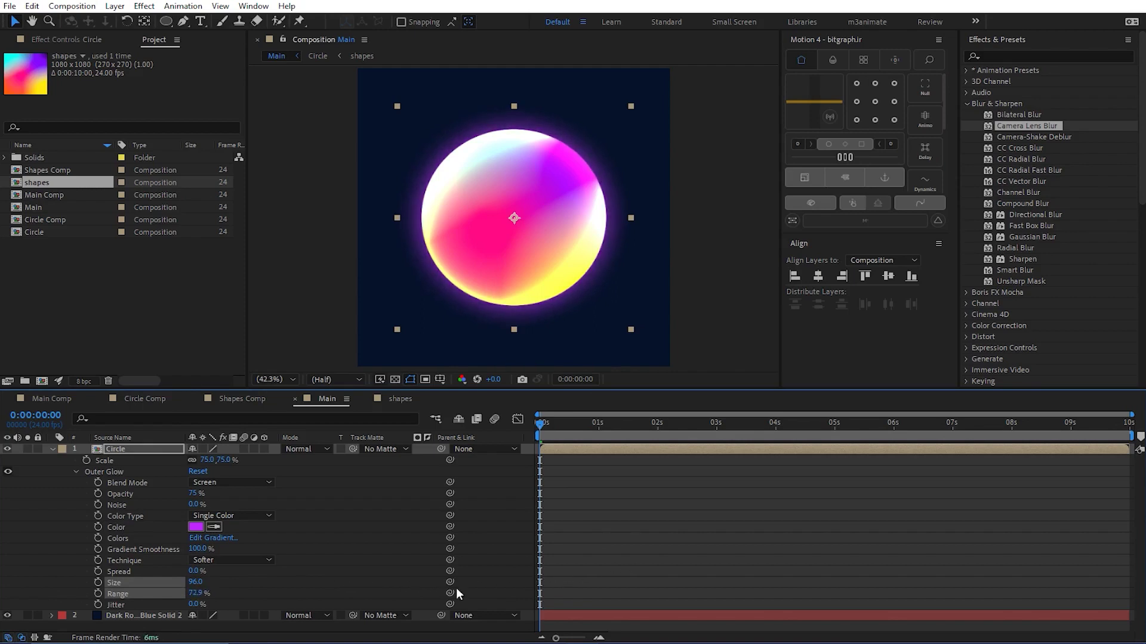
{"action": "left_click", "coordinate": [197, 594]}
{"action": "type", "text": "50"}
{"action": "key", "text": "Return"}
{"action": "type", "text": "8"}
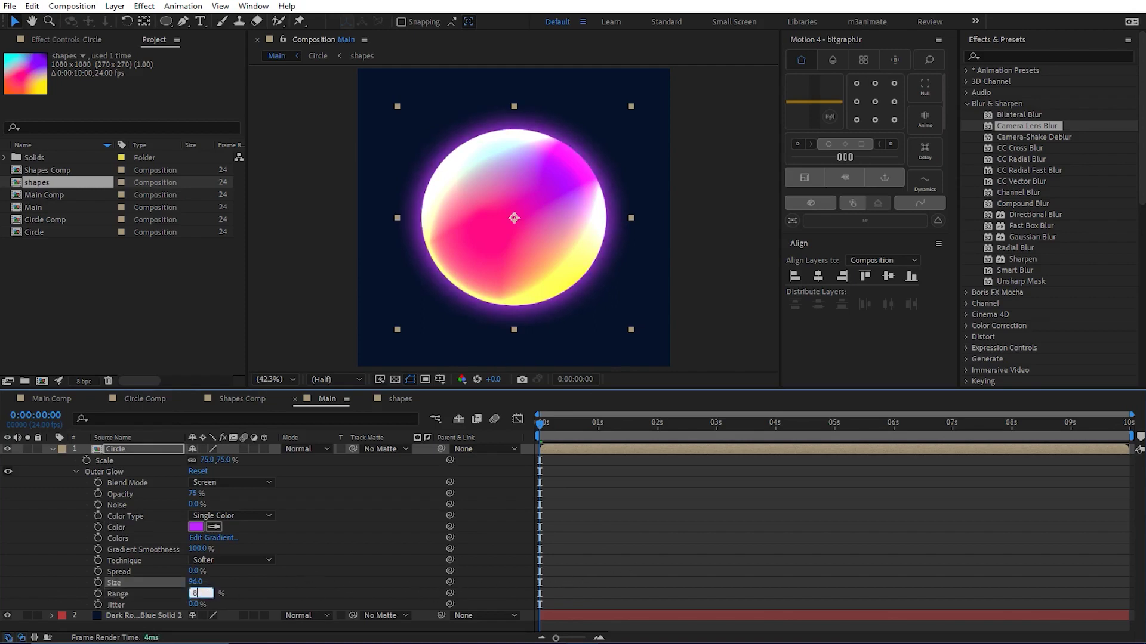
{"action": "type", "text": "5"}
{"action": "key", "text": "Return"}
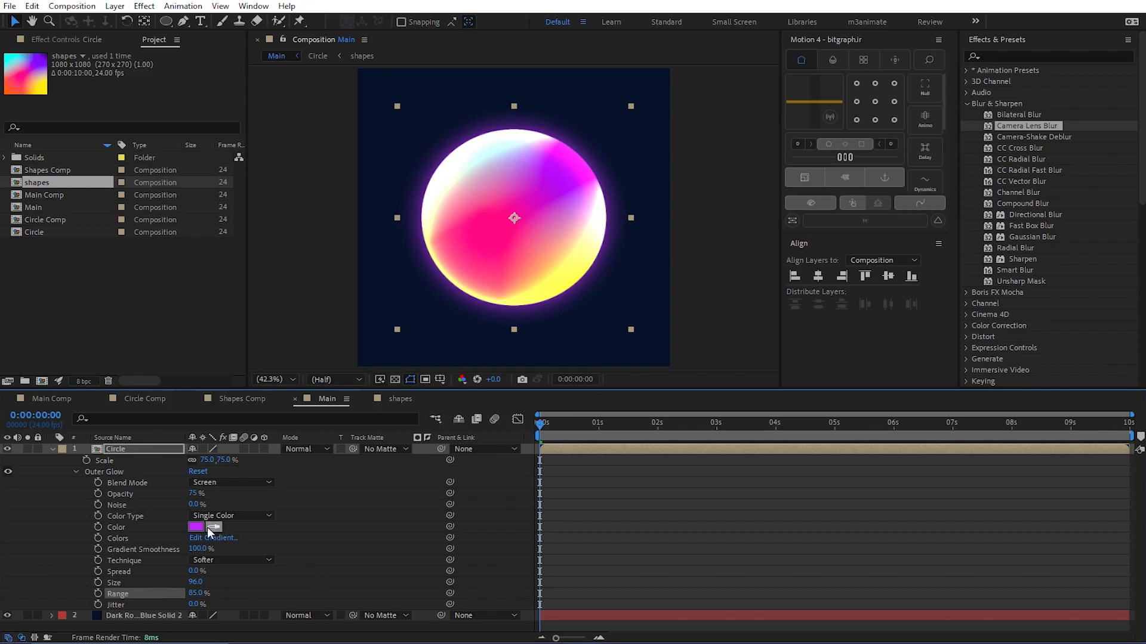
Change the outer glow colour to a light blue
{"action": "left_click", "coordinate": [467, 223]}
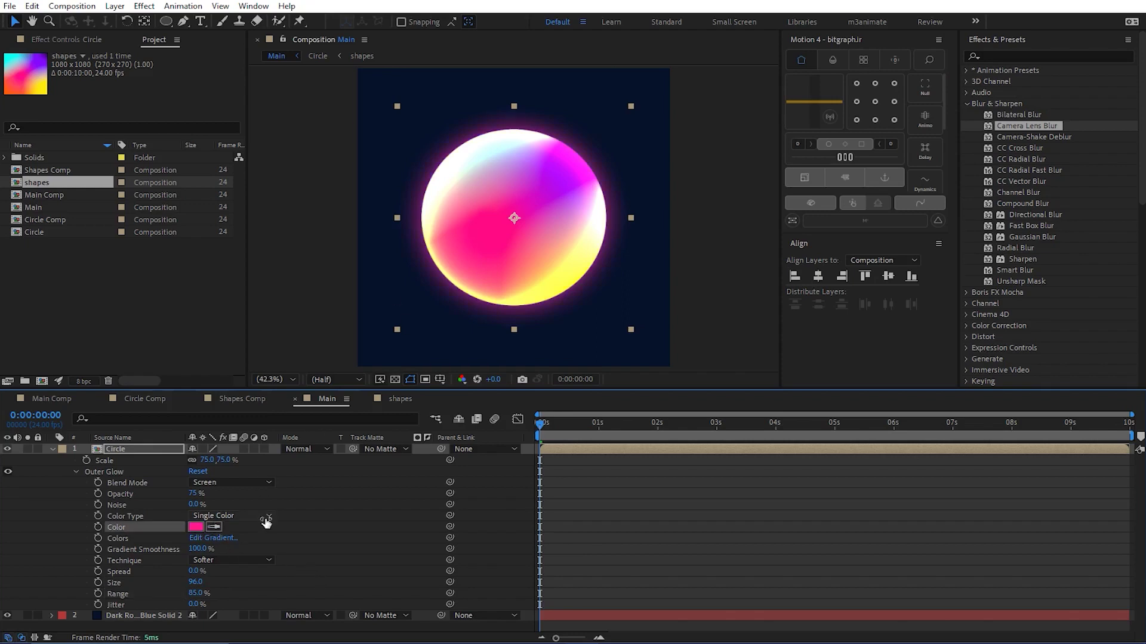
{"action": "left_click", "coordinate": [195, 527]}
{"action": "left_click_drag", "start_coordinate": [831, 304], "coordinate": [834, 284]}
{"action": "left_click_drag", "start_coordinate": [797, 240], "coordinate": [779, 195]}
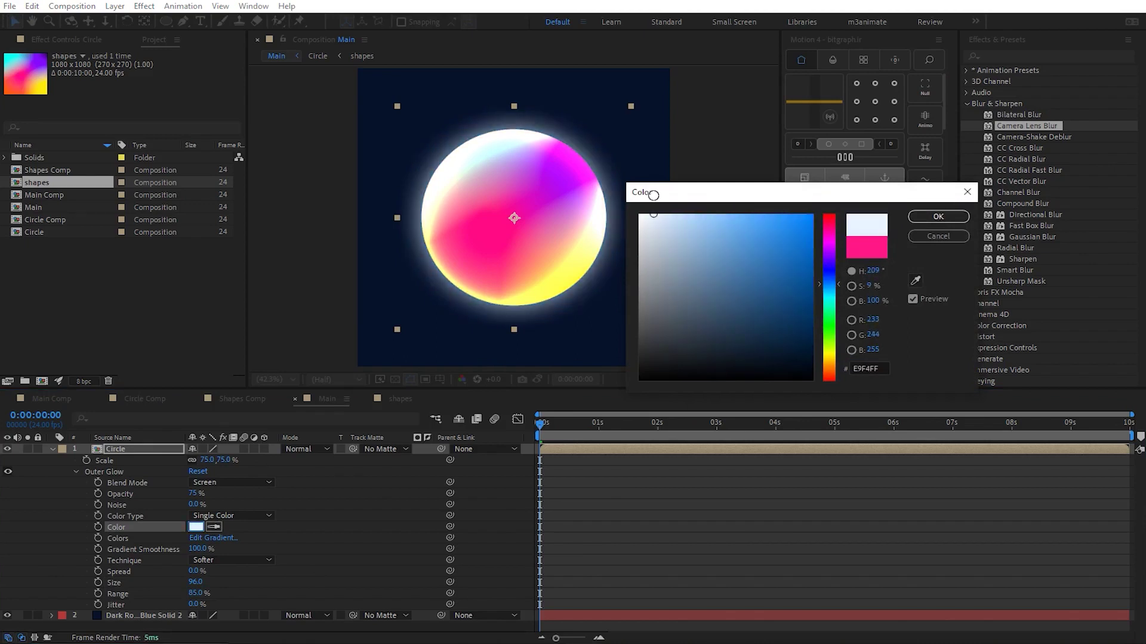
{"action": "left_click", "coordinate": [938, 216]}
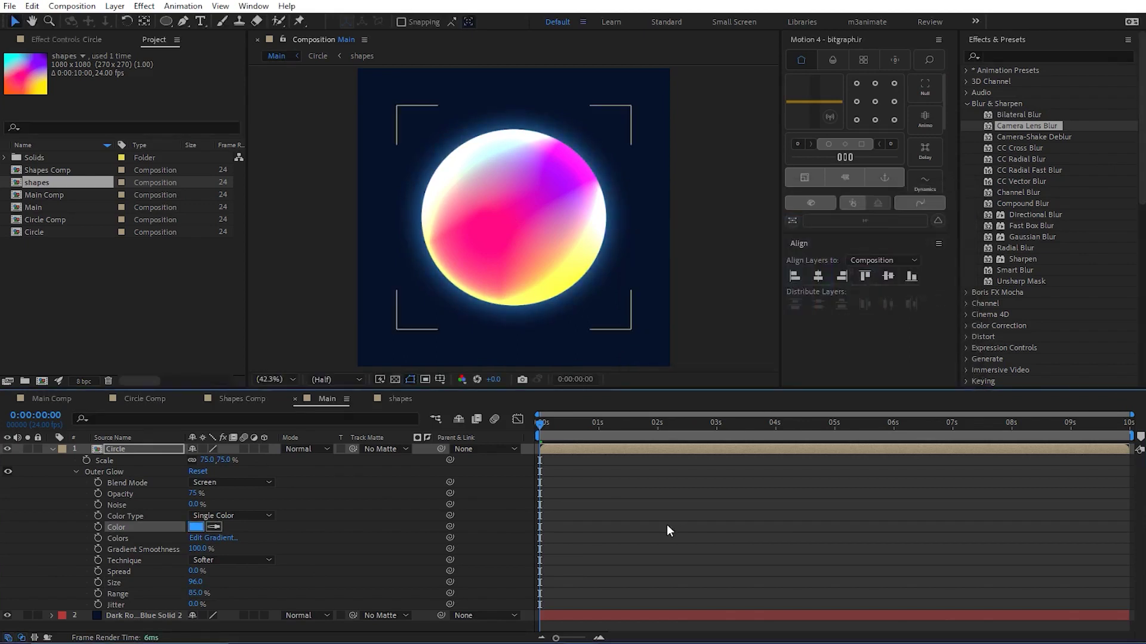
Shrink the circle to about 61% scale and raise the outer glow size to 305
{"action": "left_click", "coordinate": [667, 525]}
{"action": "left_click", "coordinate": [516, 214]}
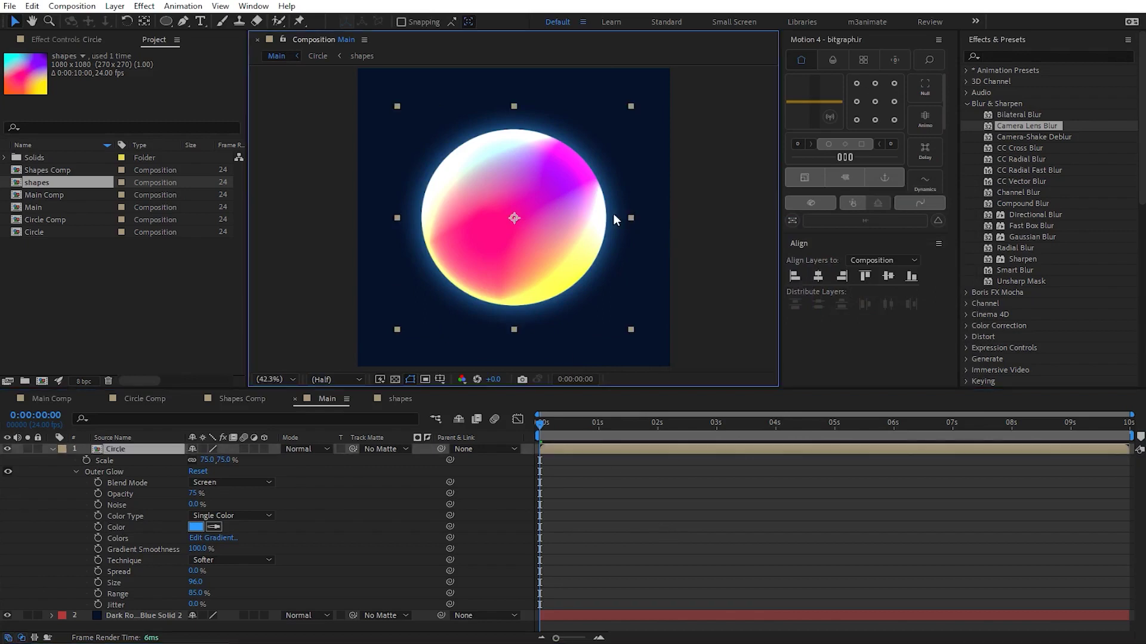
{"action": "left_click_drag", "start_coordinate": [628, 217], "coordinate": [608, 220]}
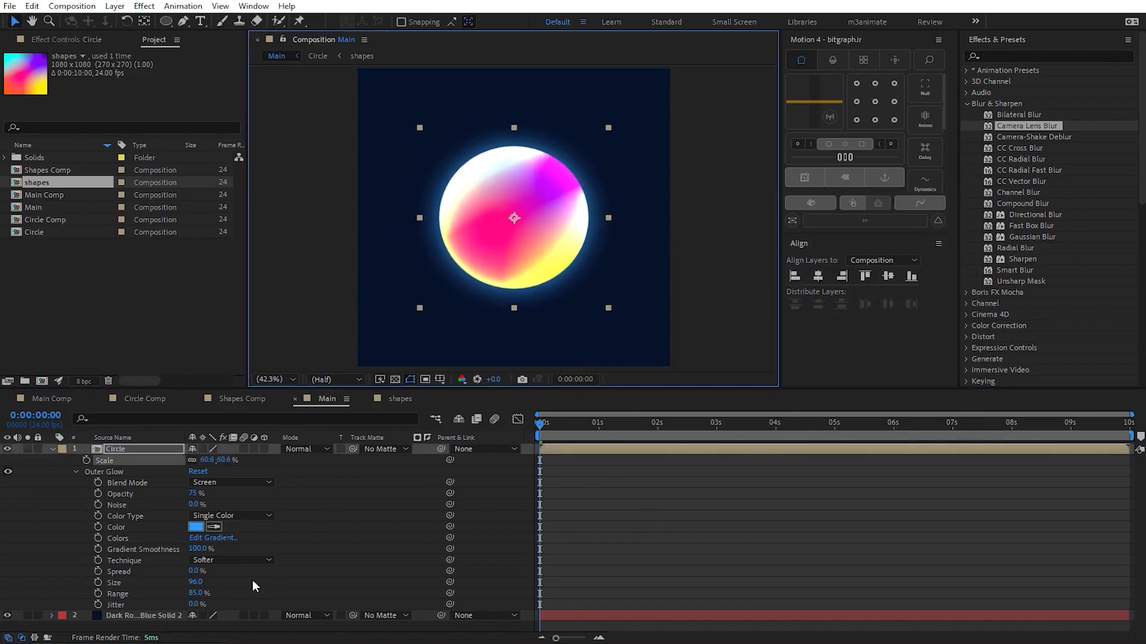
{"action": "left_click_drag", "start_coordinate": [194, 583], "coordinate": [331, 577]}
{"action": "left_click", "coordinate": [477, 554]}
{"action": "mouse_move", "coordinate": [517, 204]}
{"action": "left_mouse_down"}
{"action": "mouse_move", "coordinate": [500, 221]}
{"action": "mouse_move", "coordinate": [507, 214]}
{"action": "left_mouse_up"}
{"action": "scroll", "coordinate": [507, 213], "scroll_direction": "down", "scroll_amount": 2}
Deselect the circle and start a RAM preview of the Main comp
{"action": "left_click", "coordinate": [620, 499]}
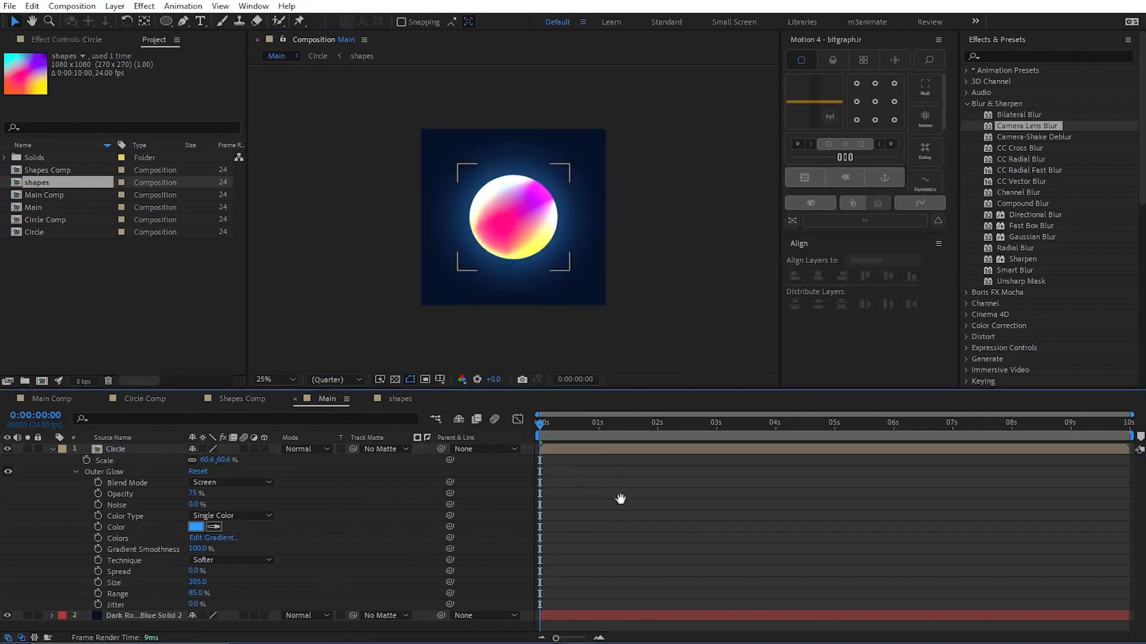
{"action": "key", "text": "space"}
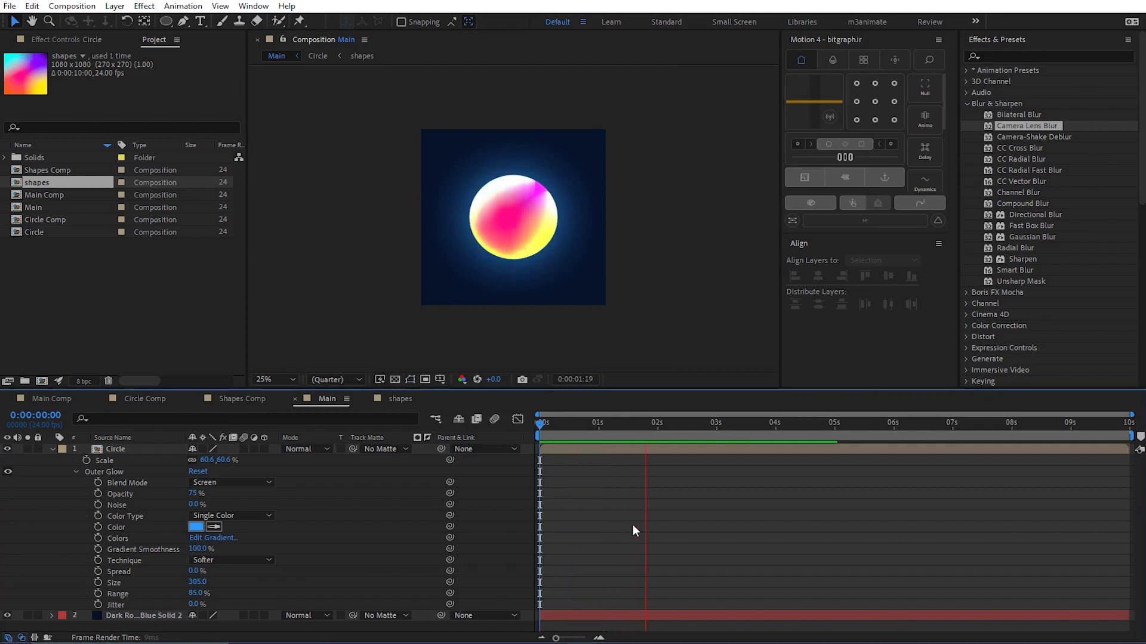